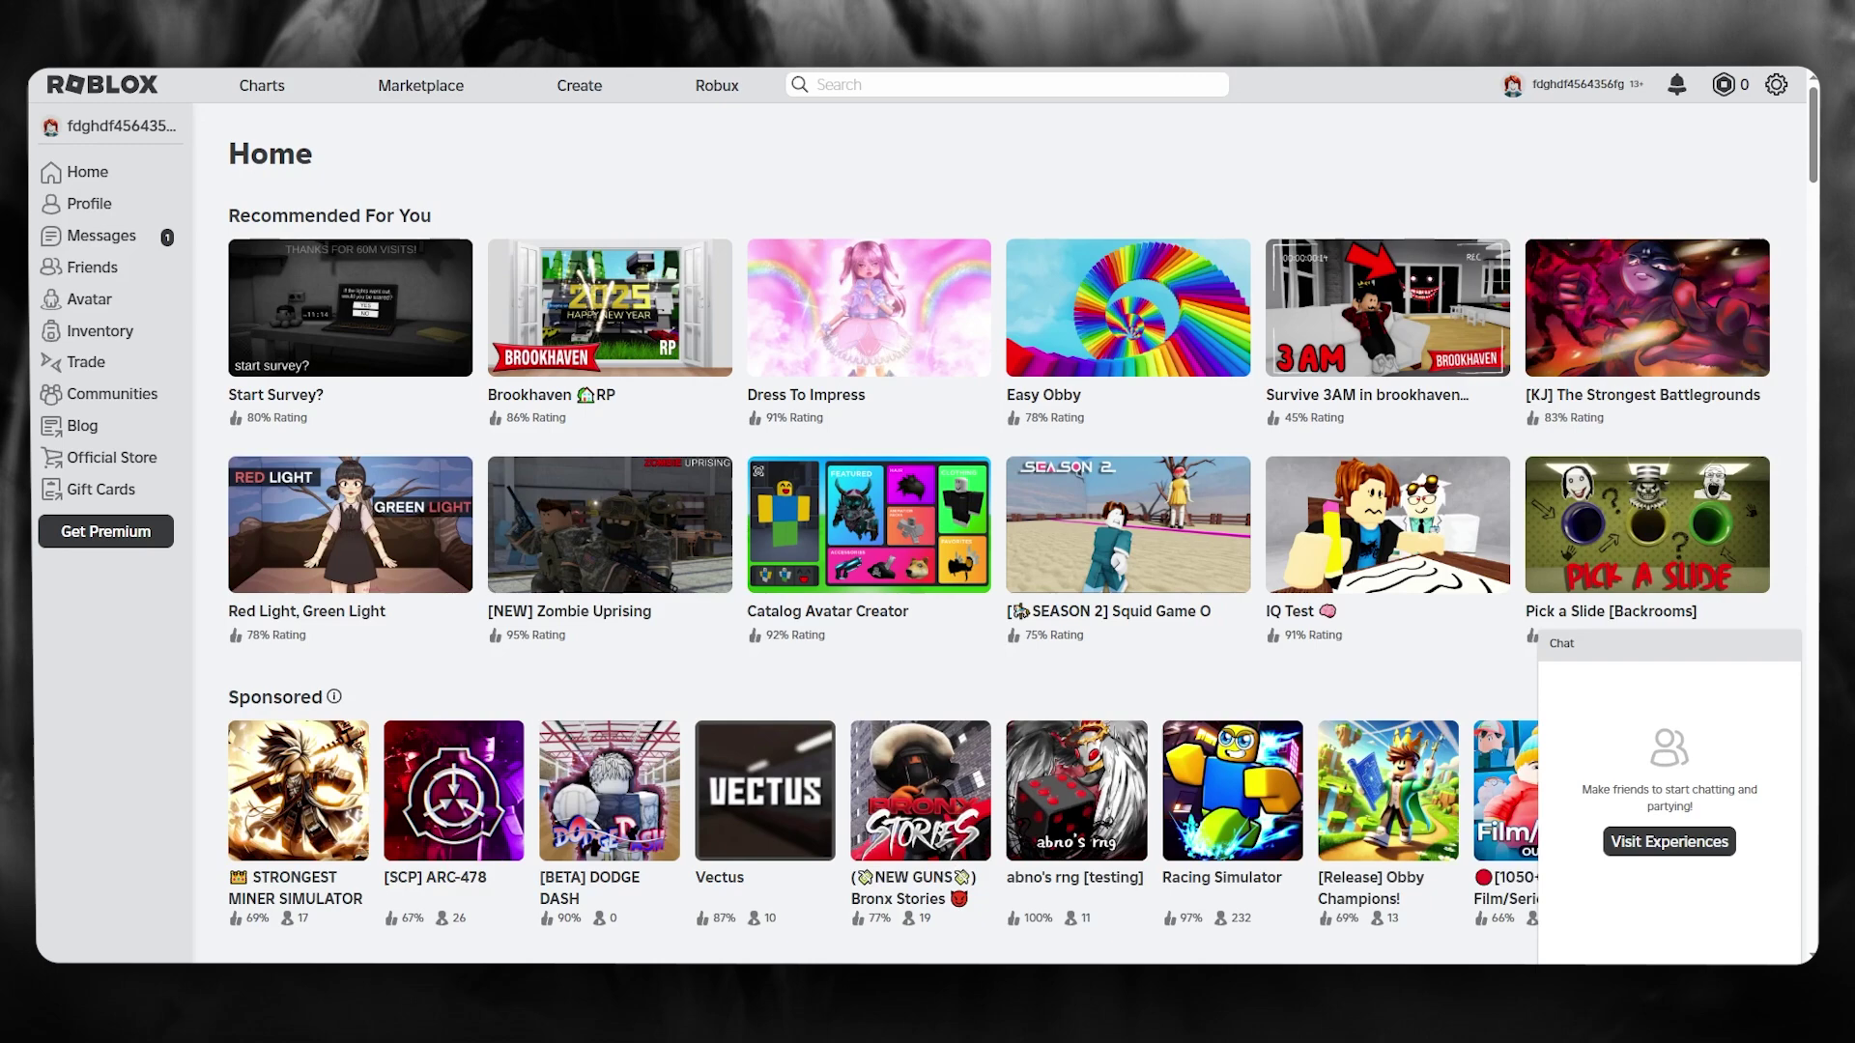
Go to Creations and open the overview of the user's Place experience
{"action": "left_click", "coordinate": [581, 104]}
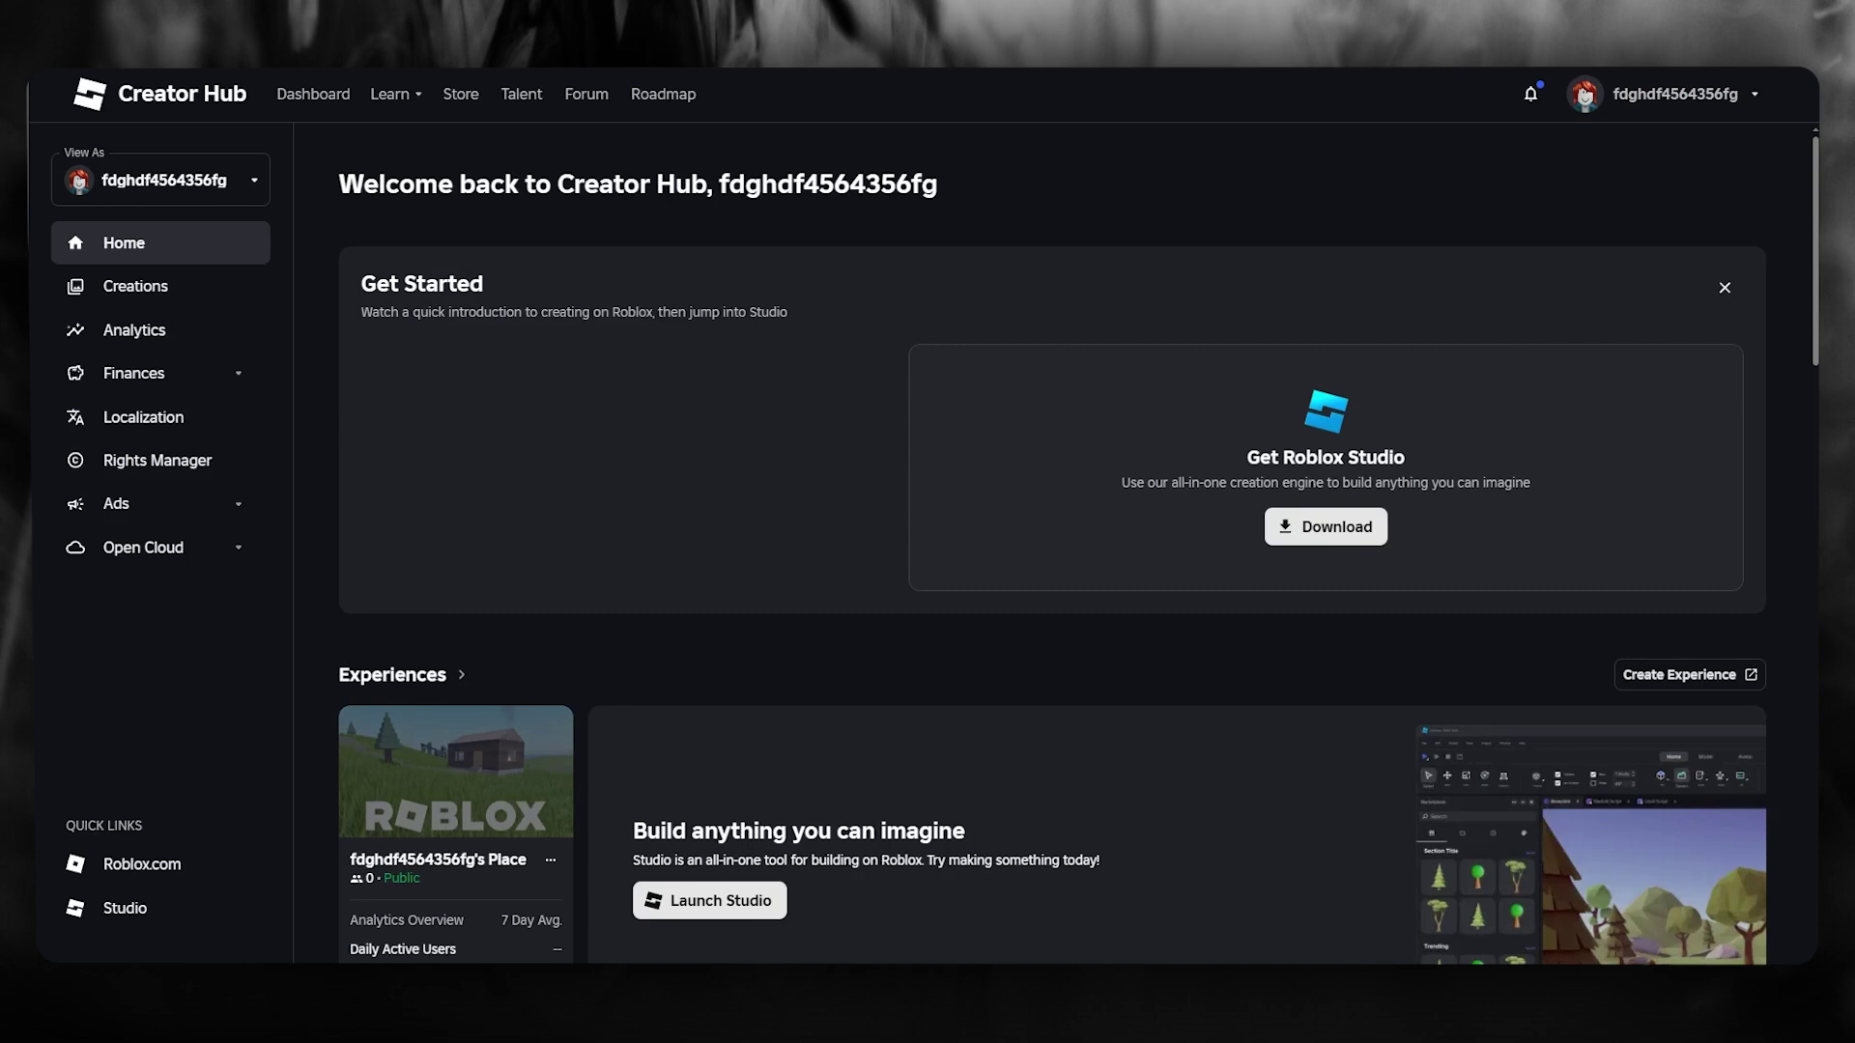
{"action": "left_click", "coordinate": [188, 301]}
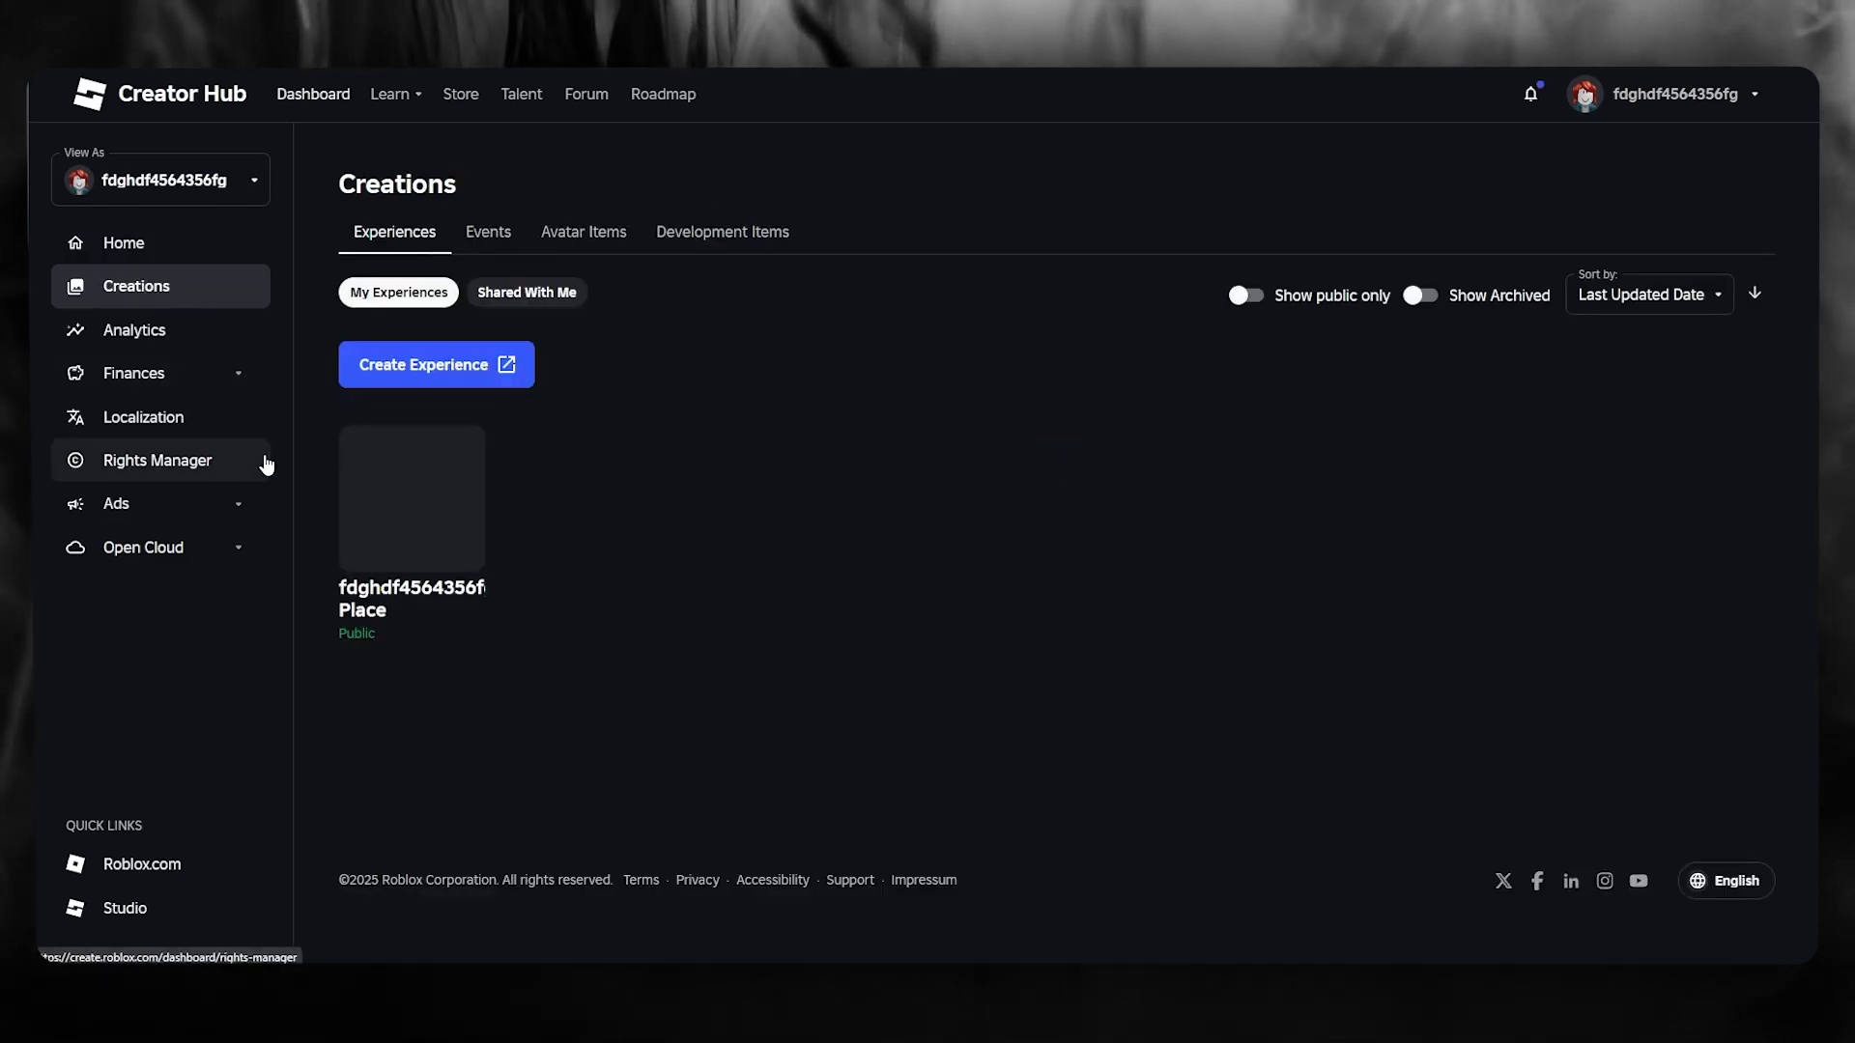
{"action": "left_click", "coordinate": [420, 501]}
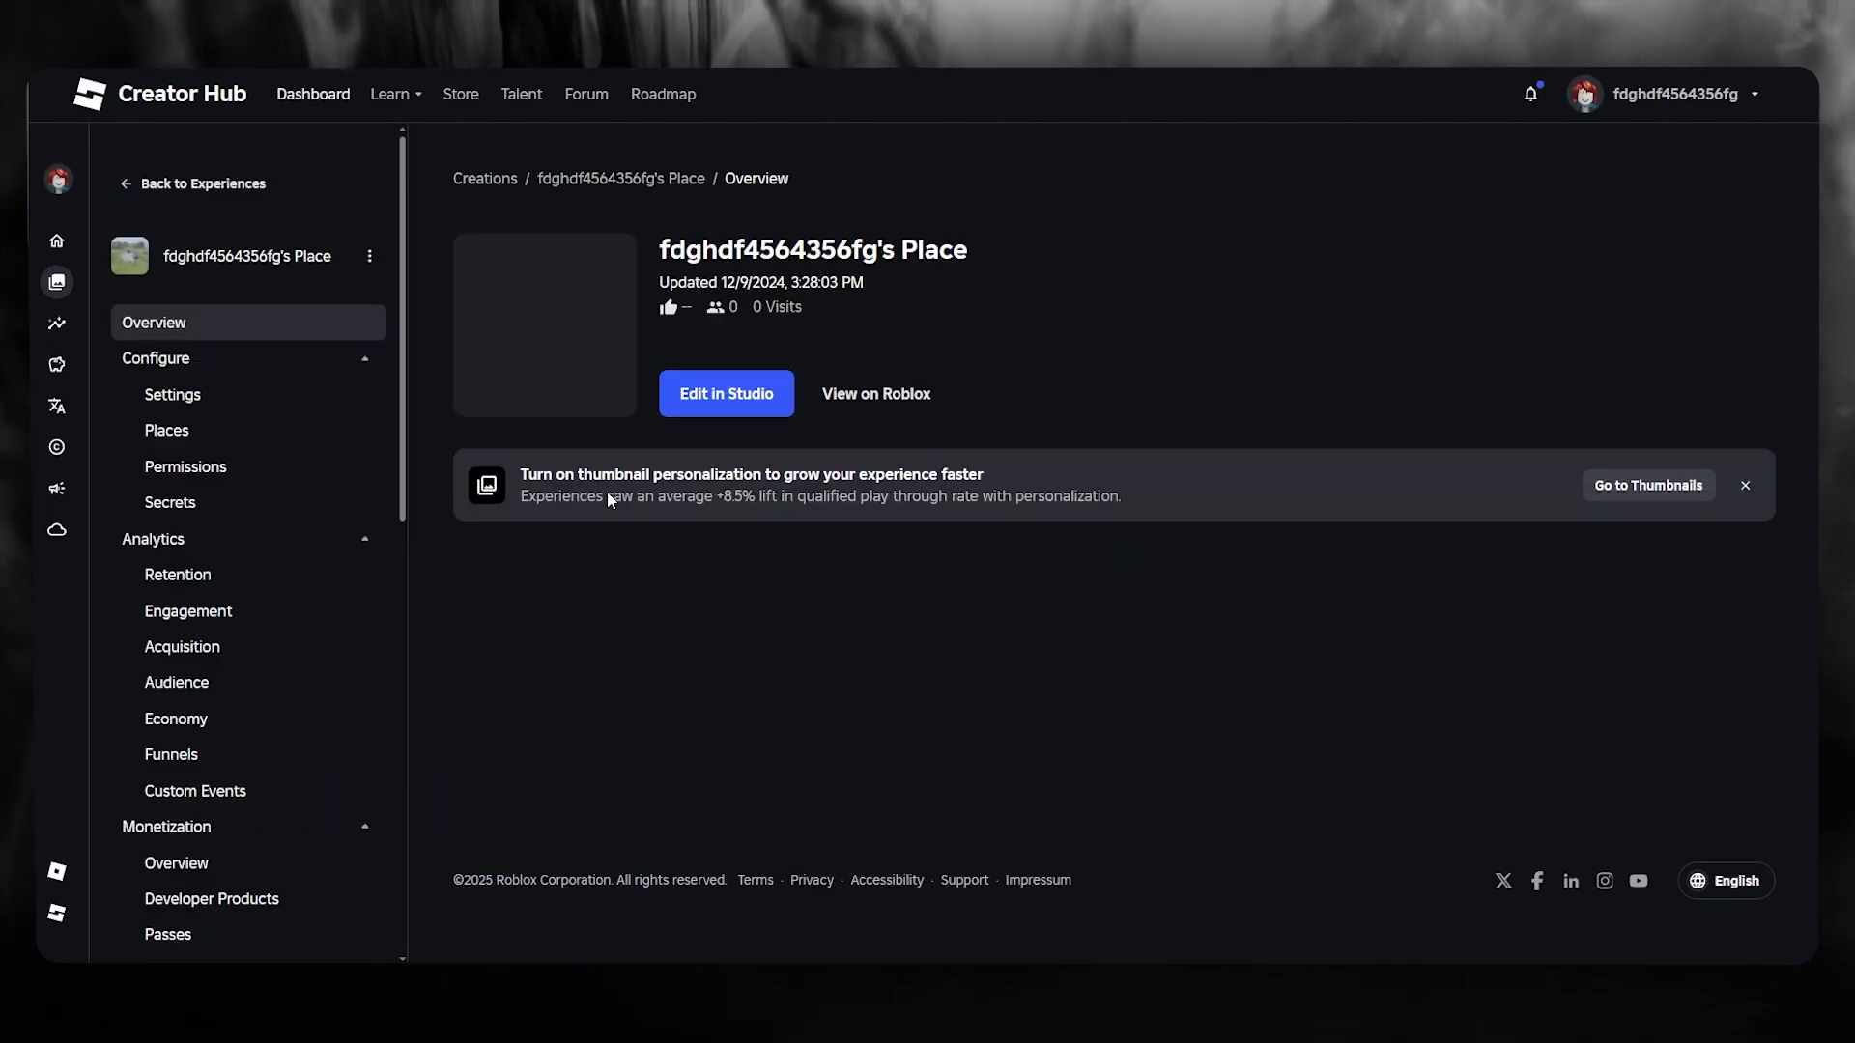
{"action": "scroll", "coordinate": [289, 538], "scroll_direction": "down", "scroll_amount": 3}
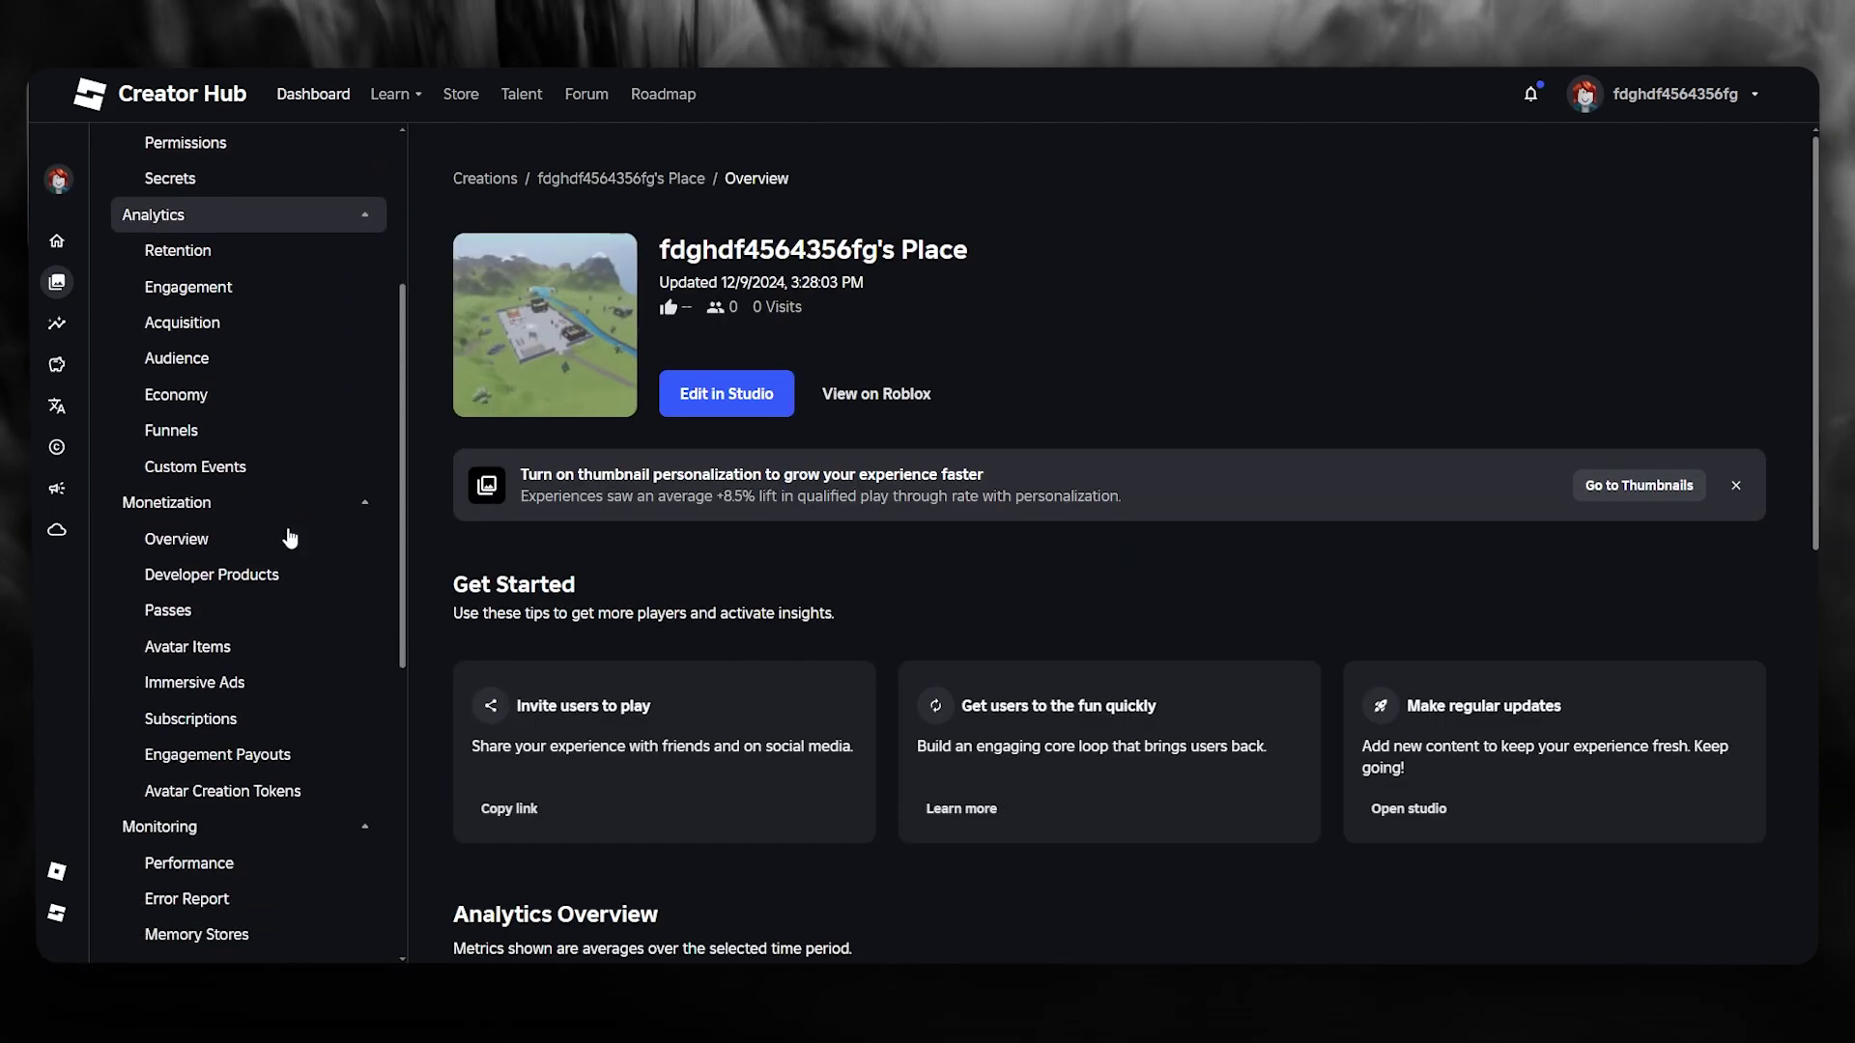
{"action": "scroll", "coordinate": [289, 538], "scroll_direction": "down", "scroll_amount": 2}
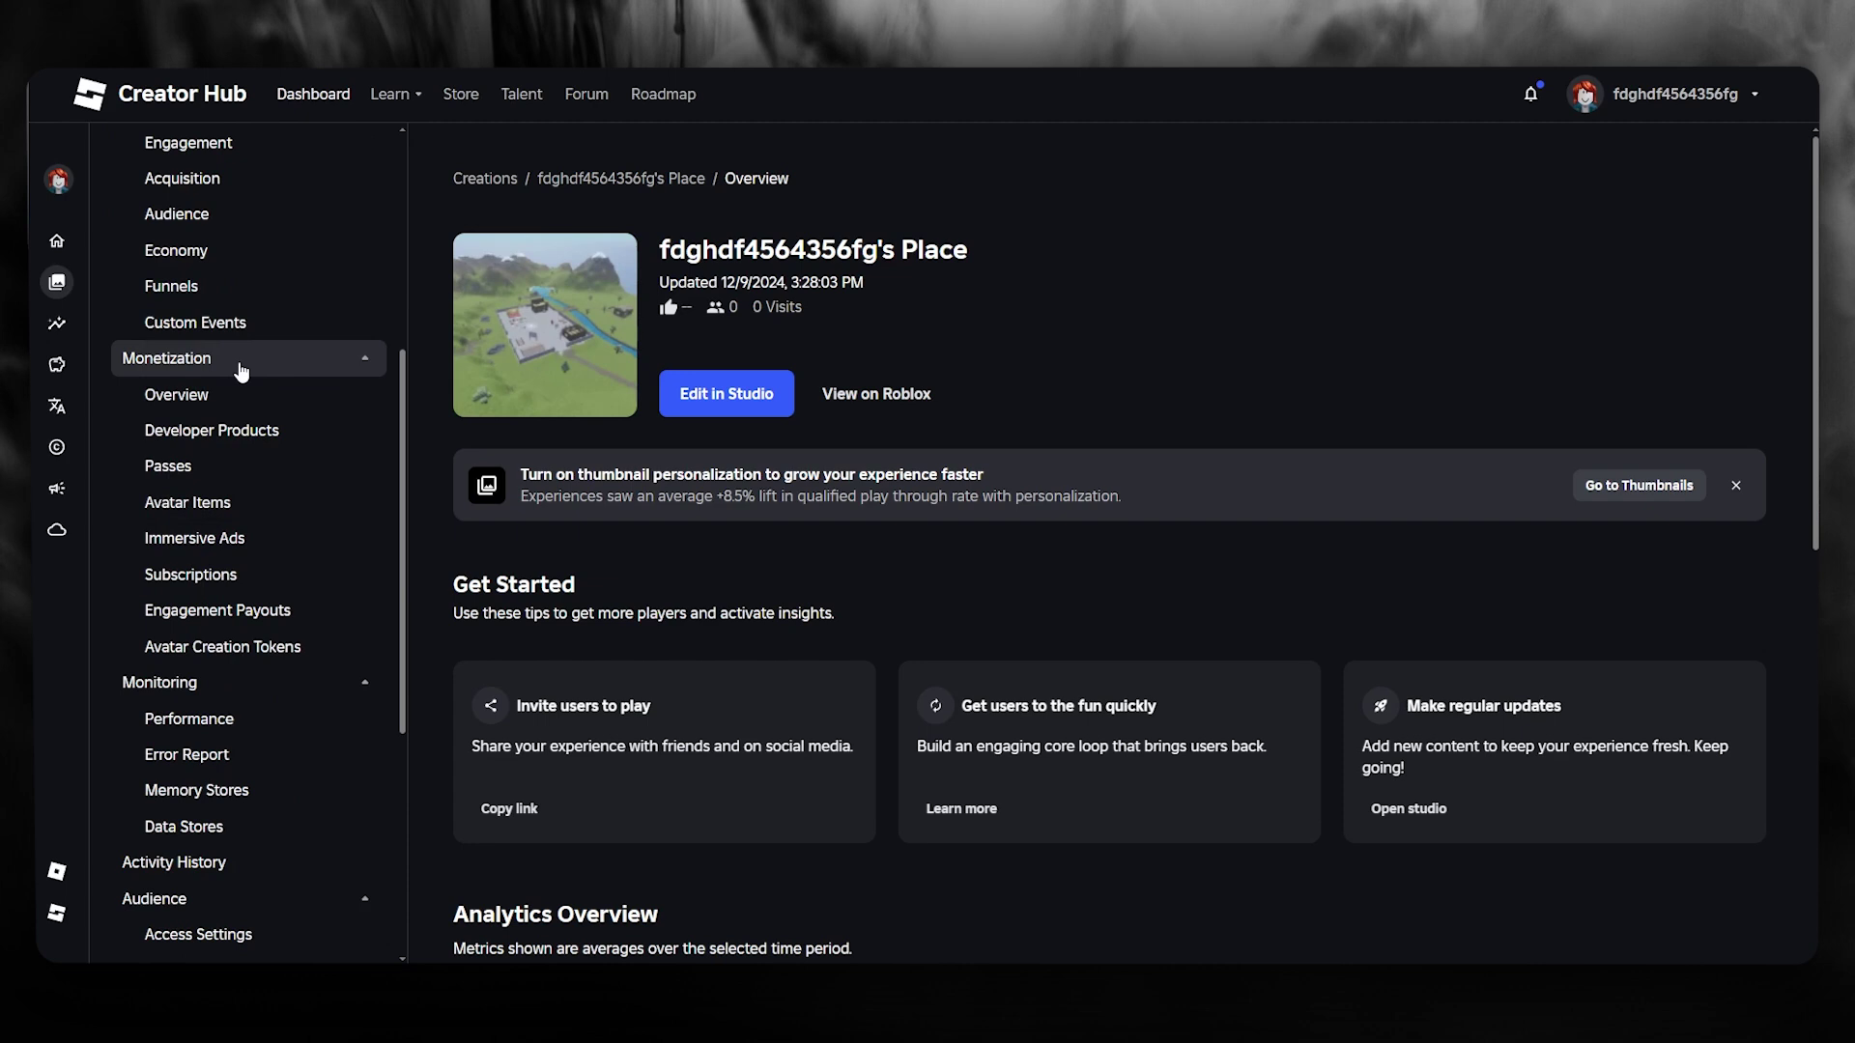
From the experience's Passes page, start a new pass
{"action": "left_click", "coordinate": [227, 469]}
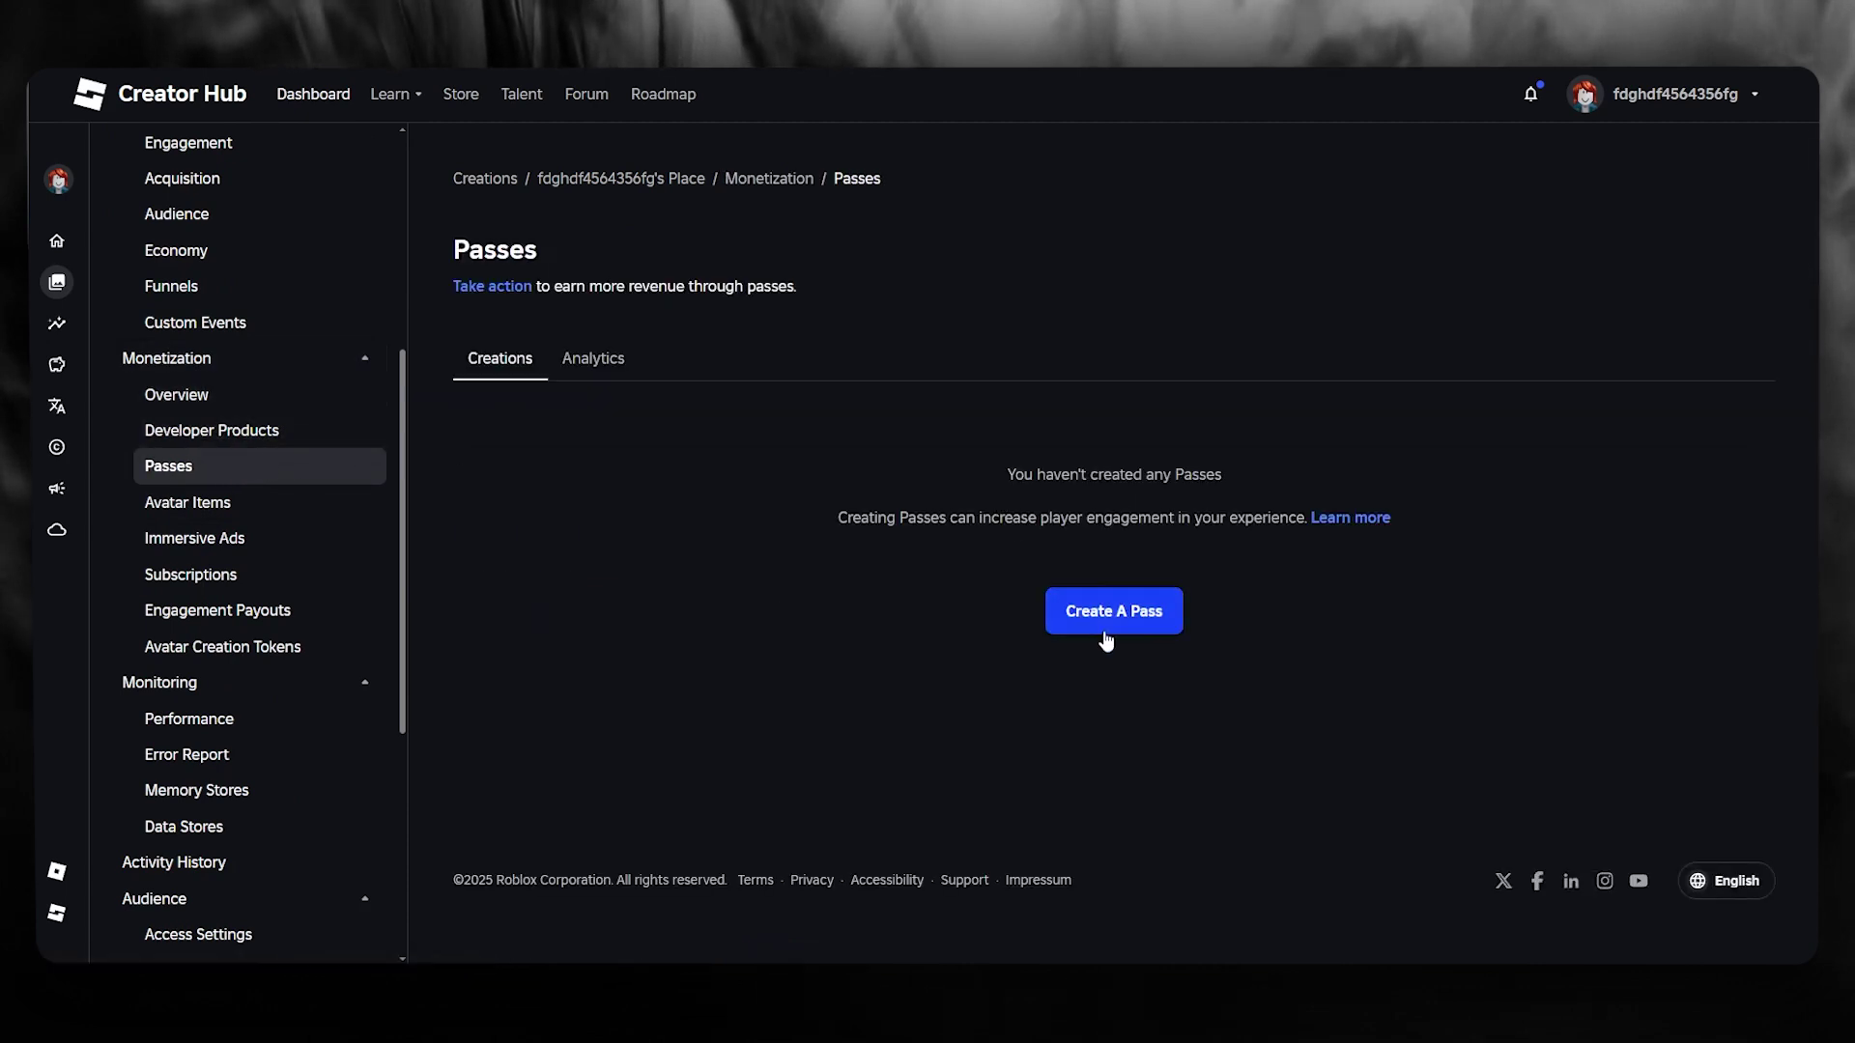
{"action": "left_click", "coordinate": [1106, 620]}
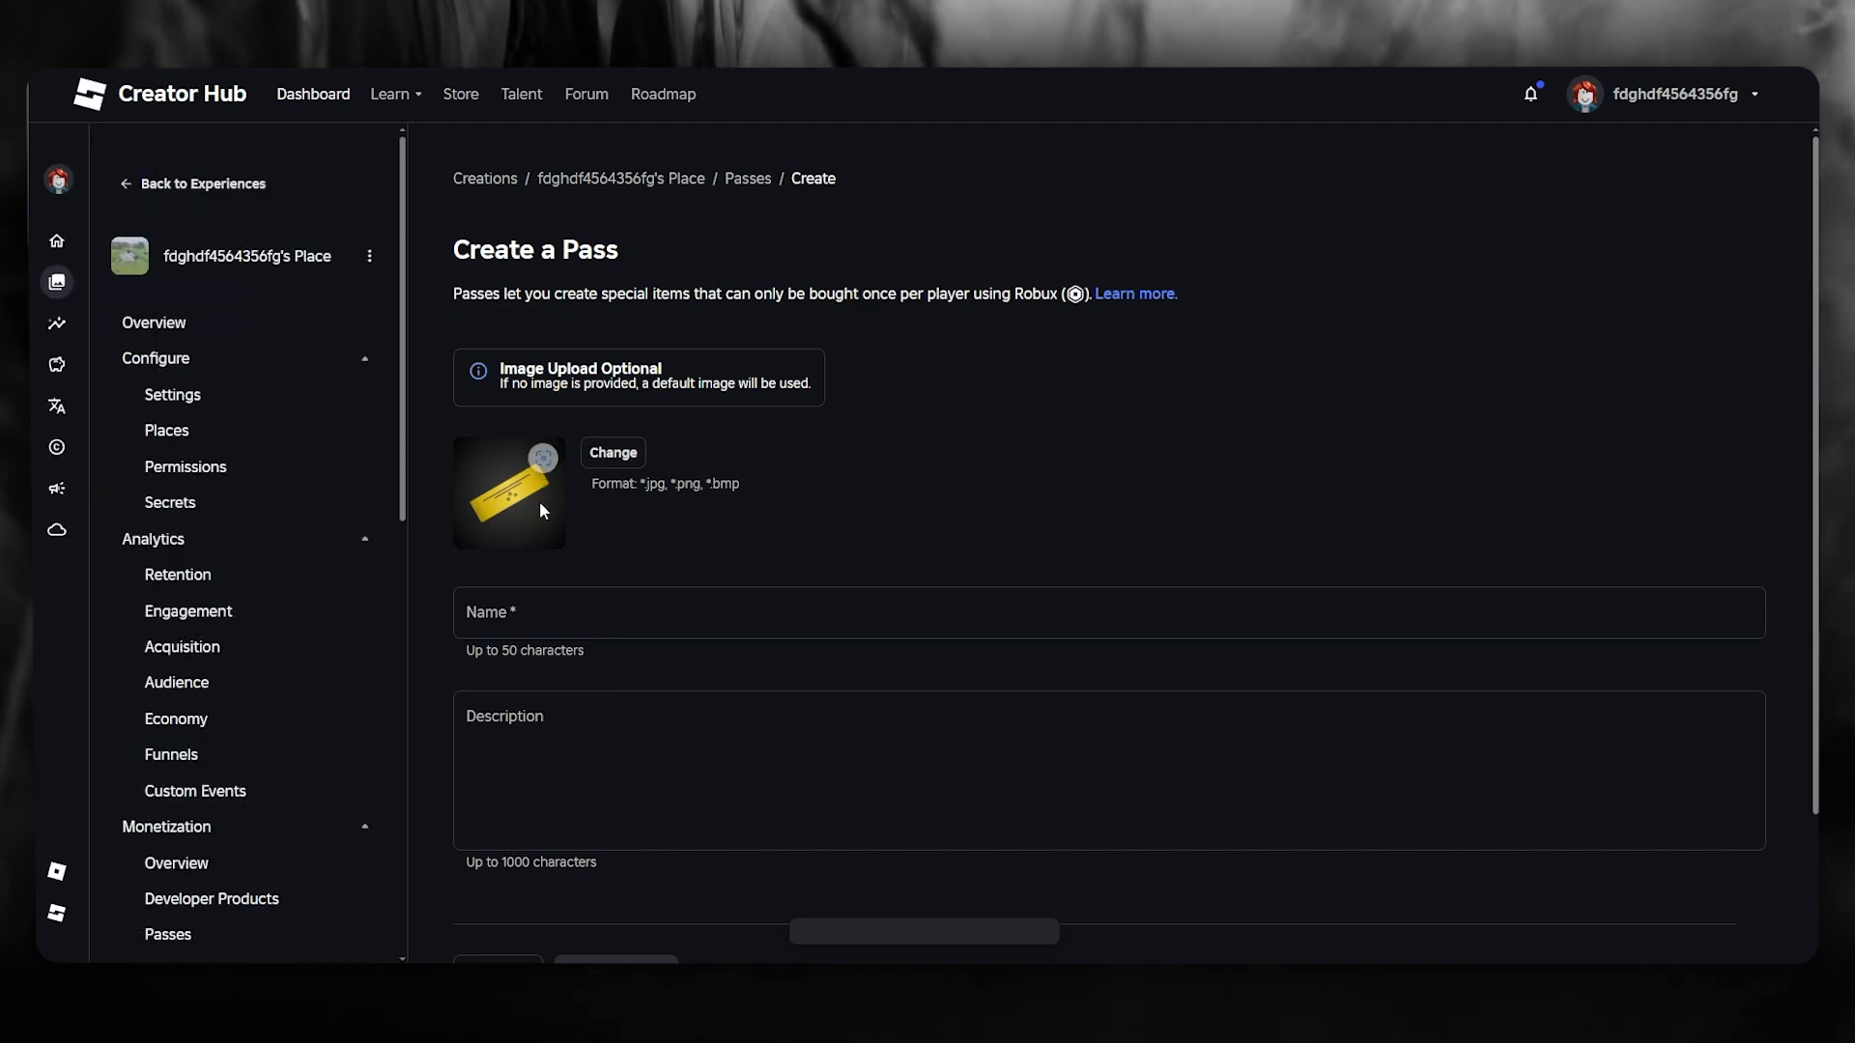
Name the new pass 'Gamepass' and create it
{"action": "left_click", "coordinate": [628, 613]}
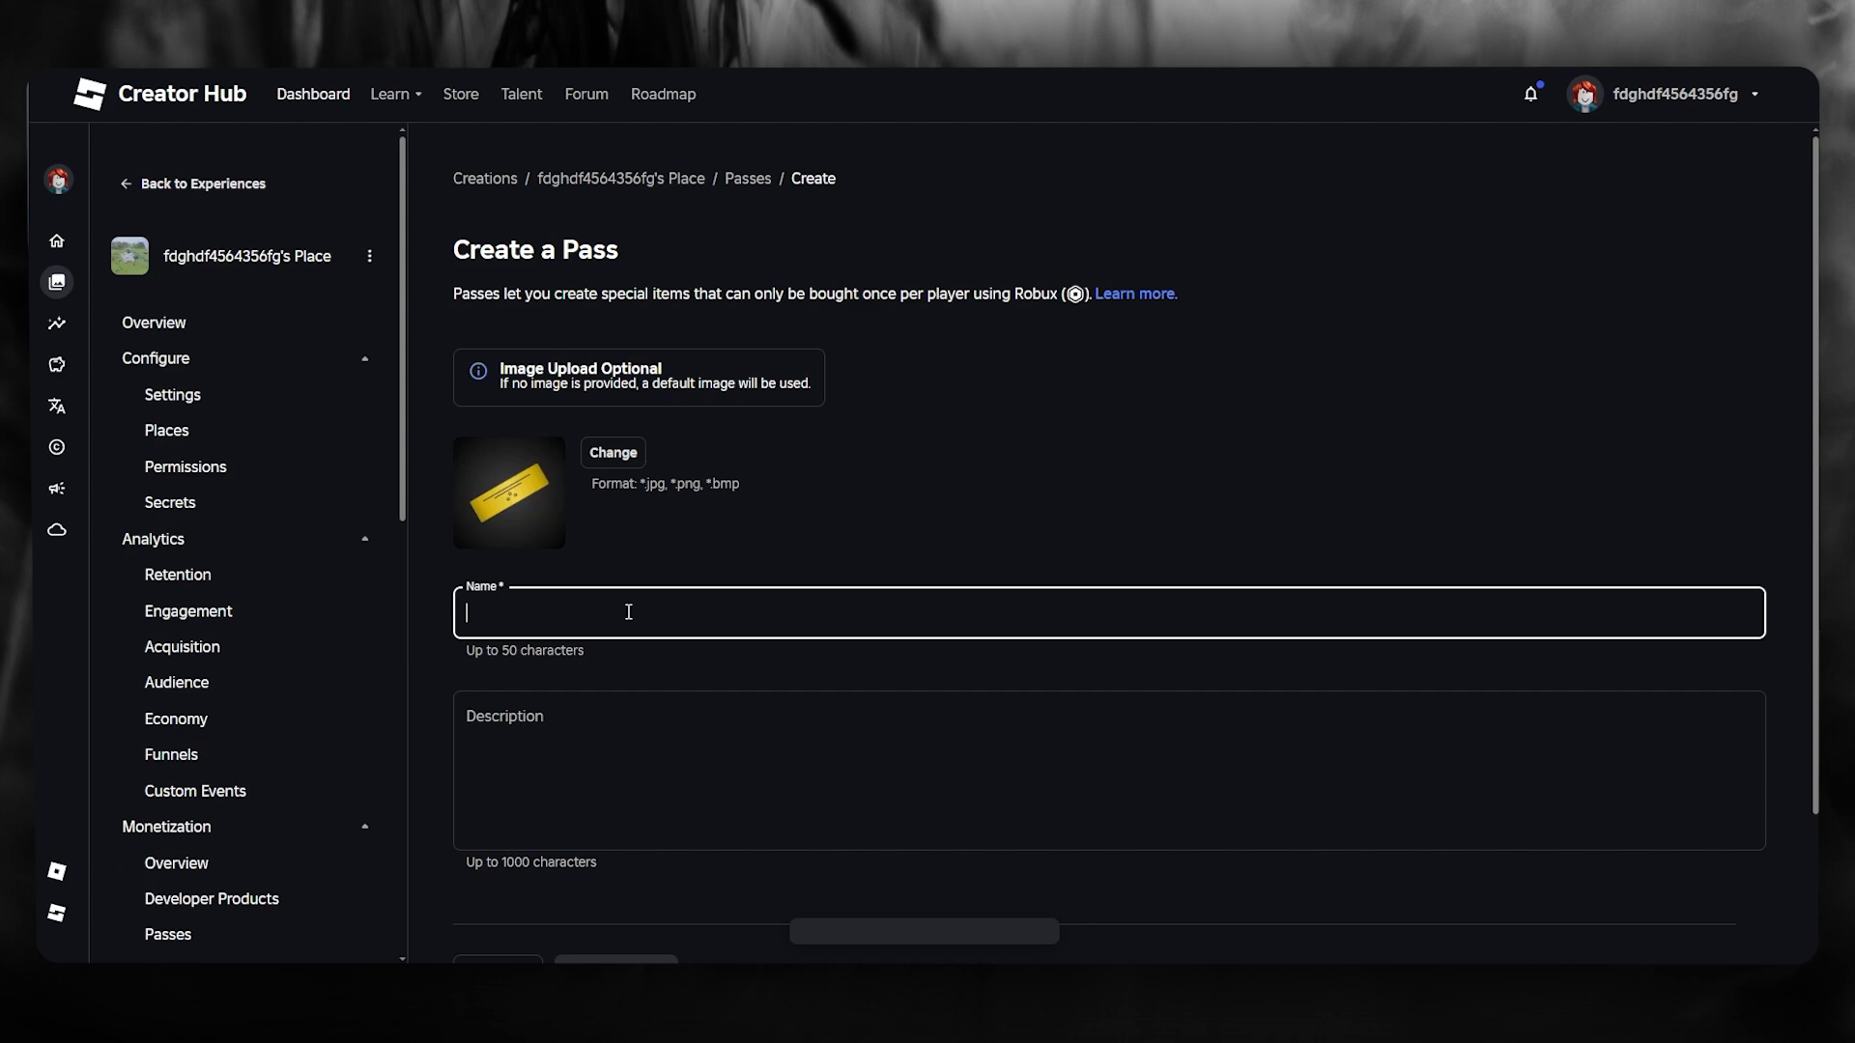
{"action": "type", "text": "Gamepass"}
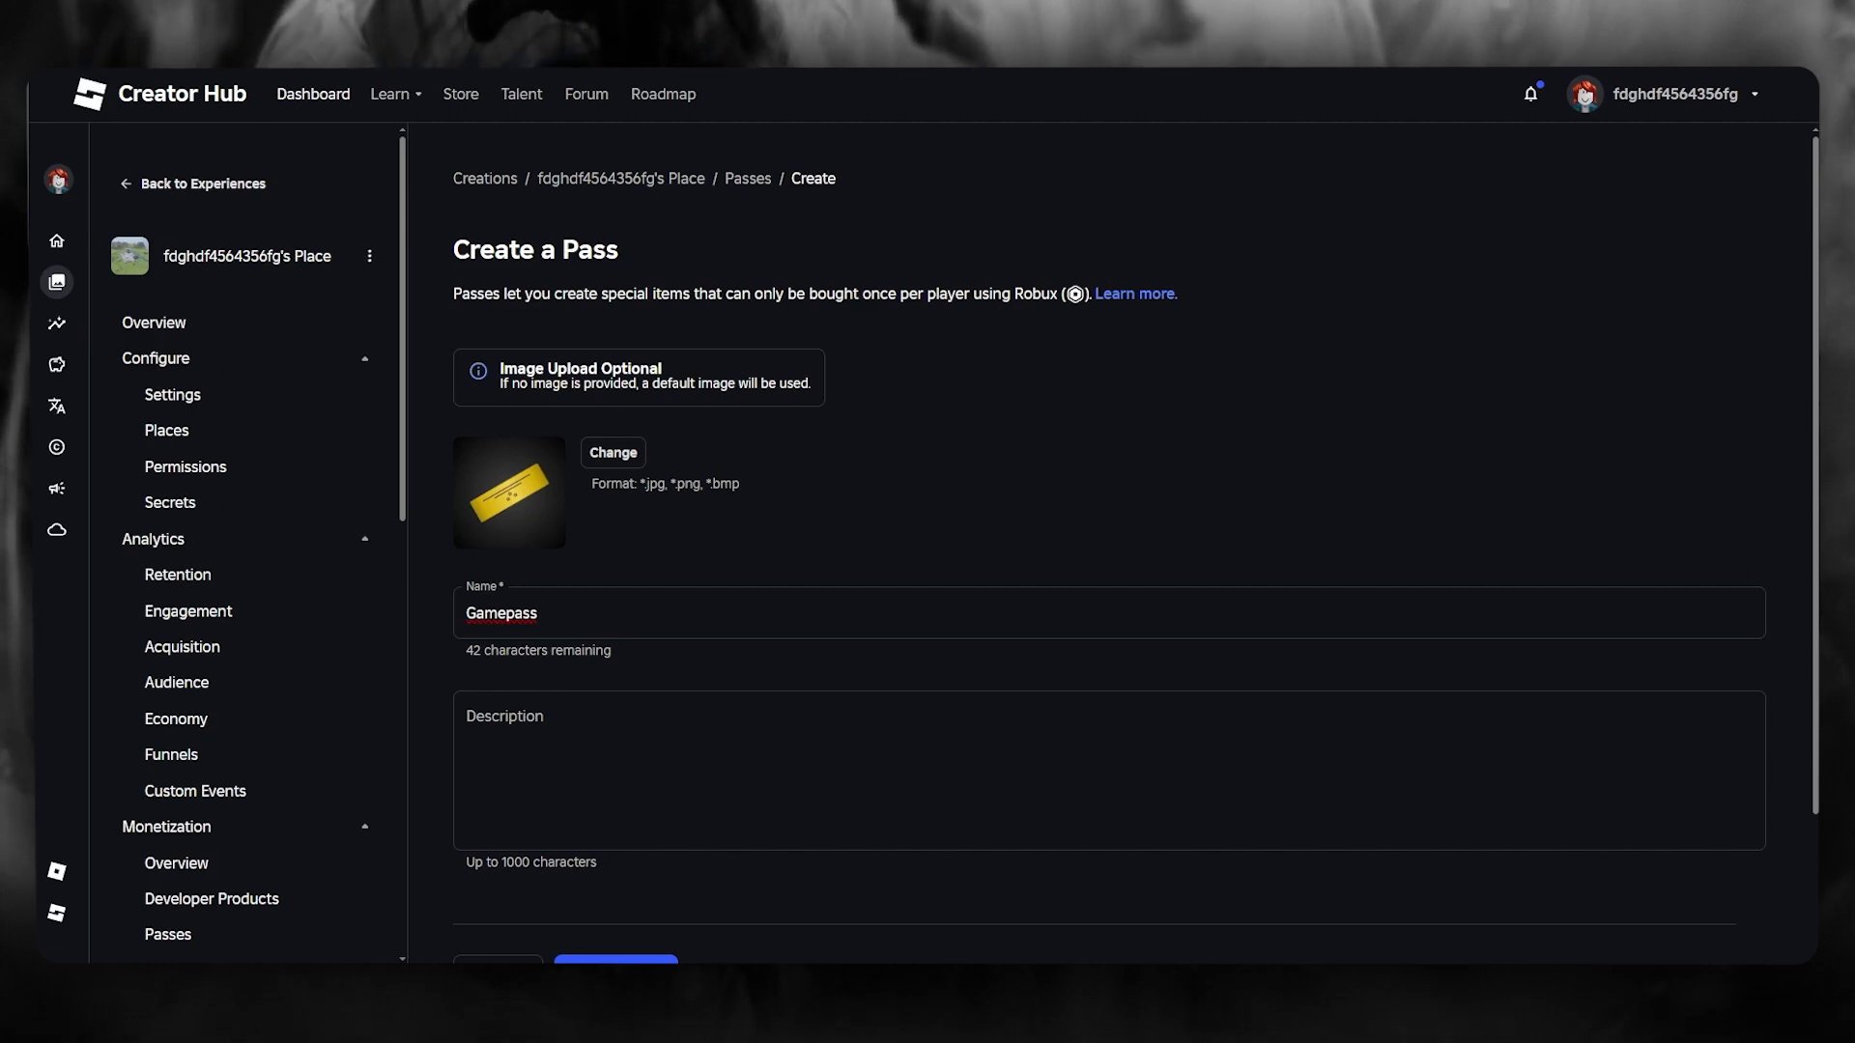
{"action": "scroll", "coordinate": [637, 783], "scroll_direction": "down", "scroll_amount": 3}
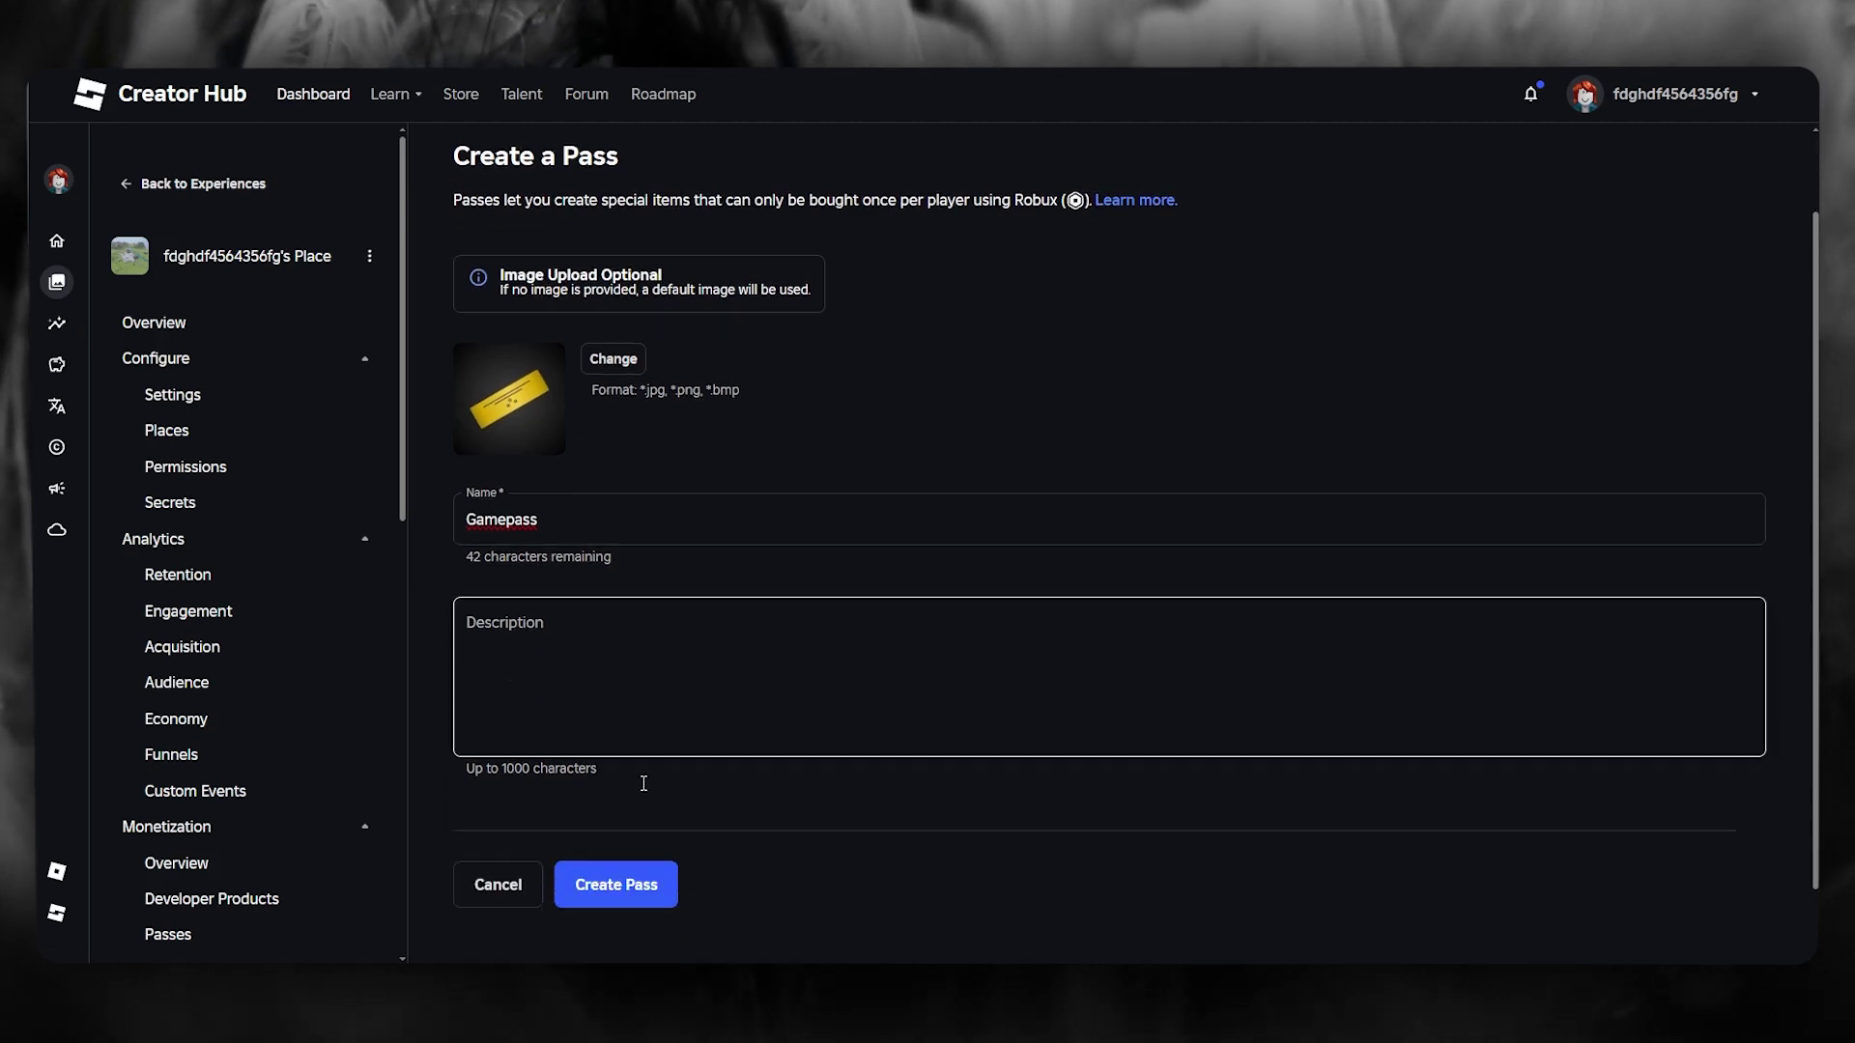
{"action": "left_click", "coordinate": [632, 809]}
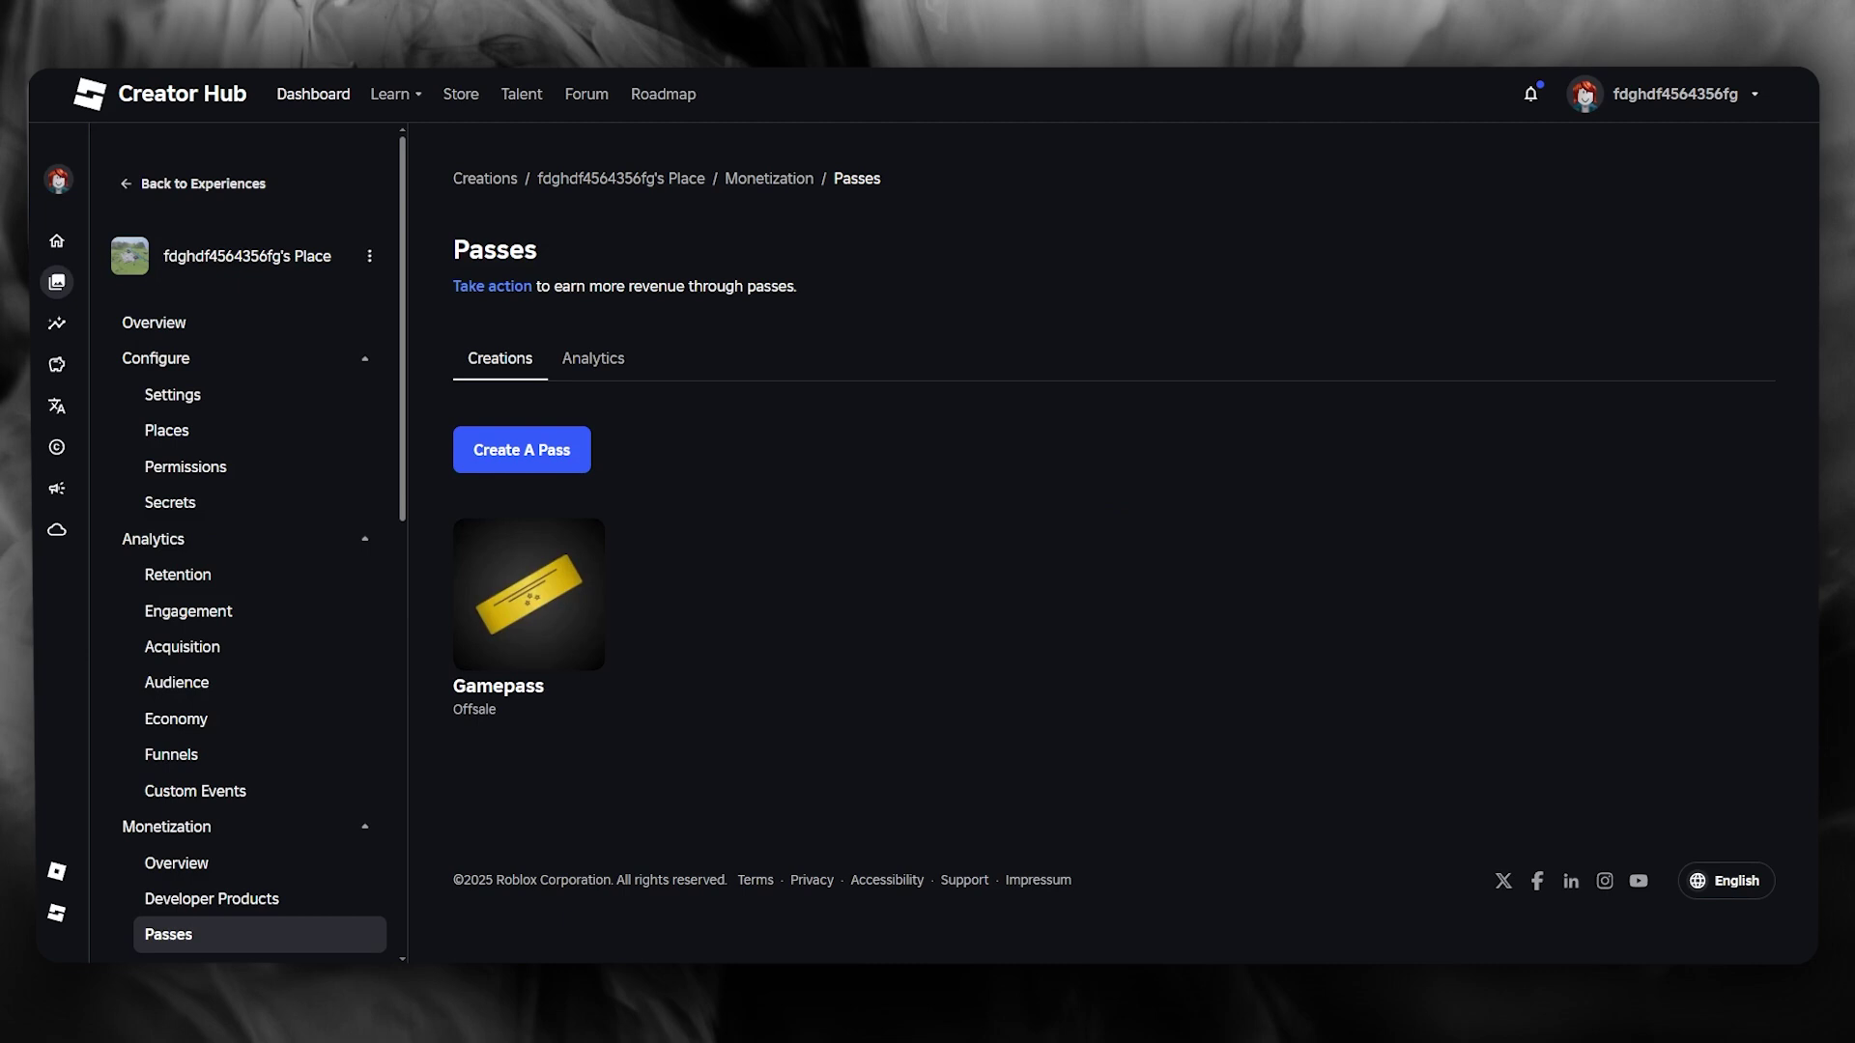
{"action": "mouse_move", "coordinate": [56, 362]}
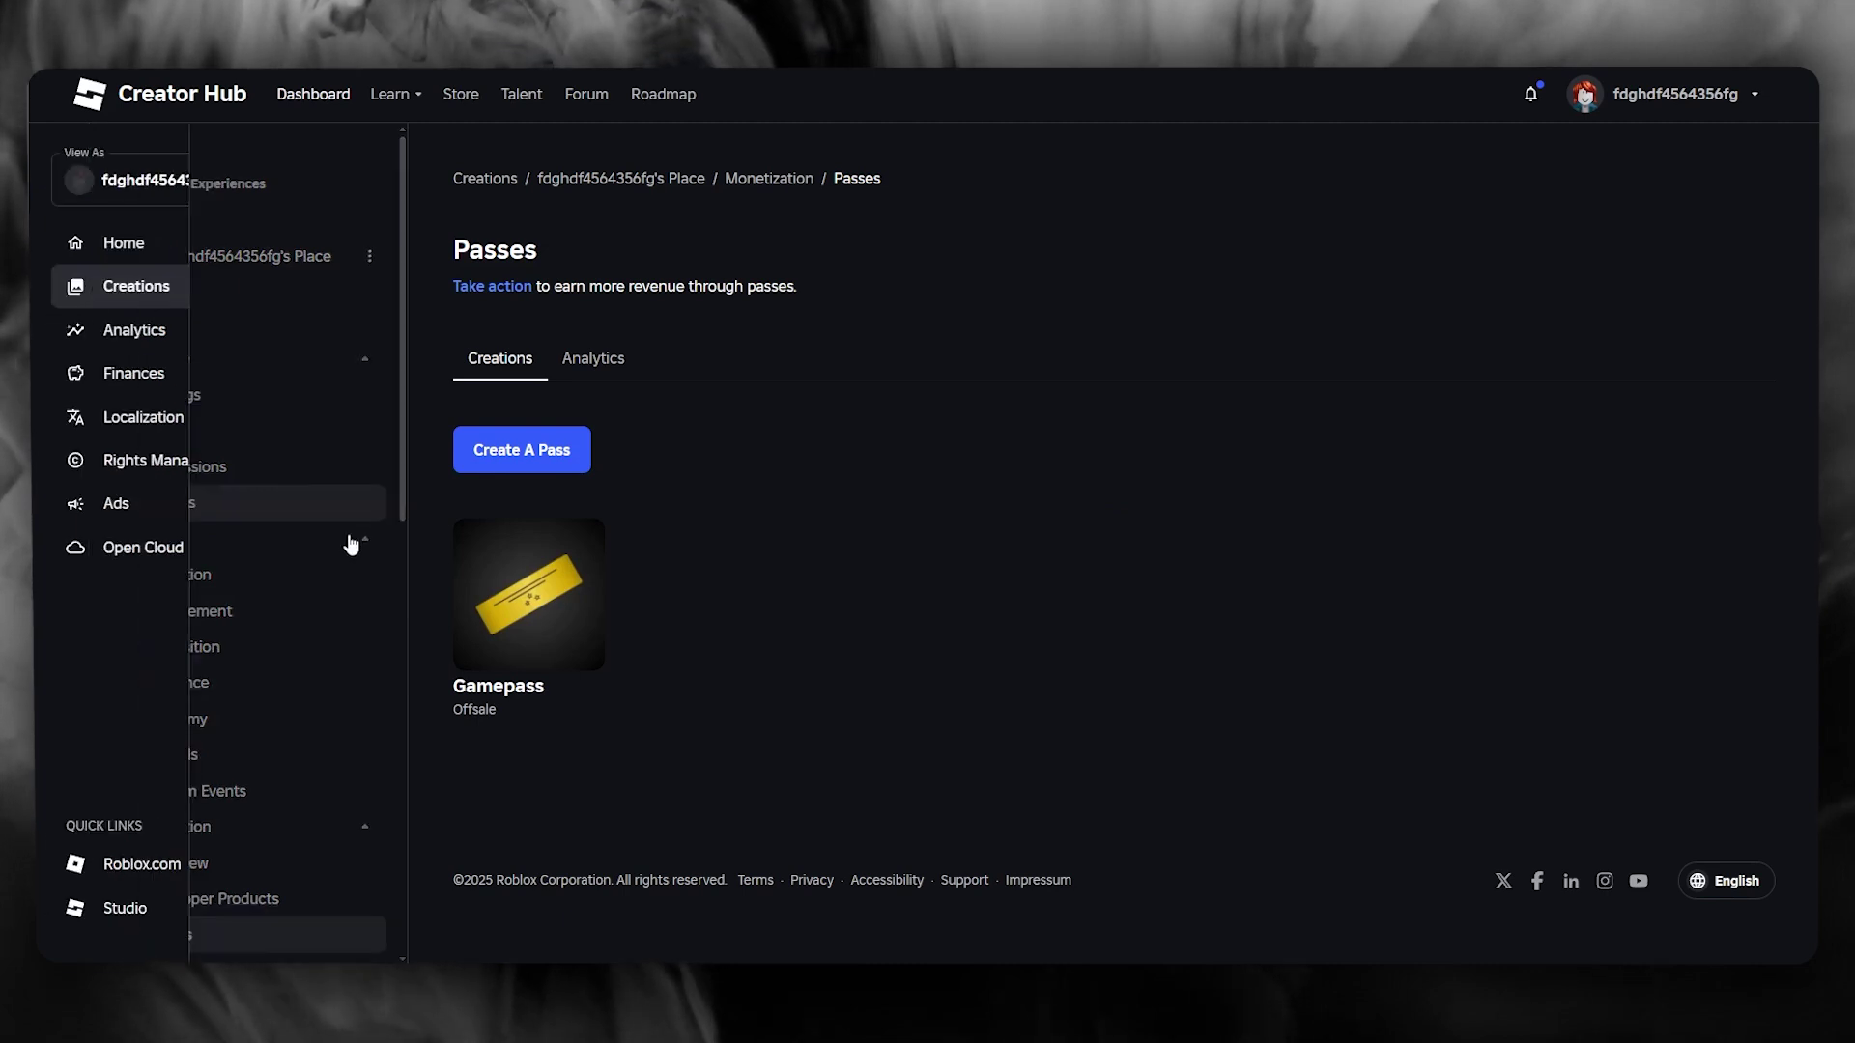
Turn on Item for Sale for Gamepass, set the price to 100 Robux, and save
{"action": "left_click", "coordinate": [493, 600]}
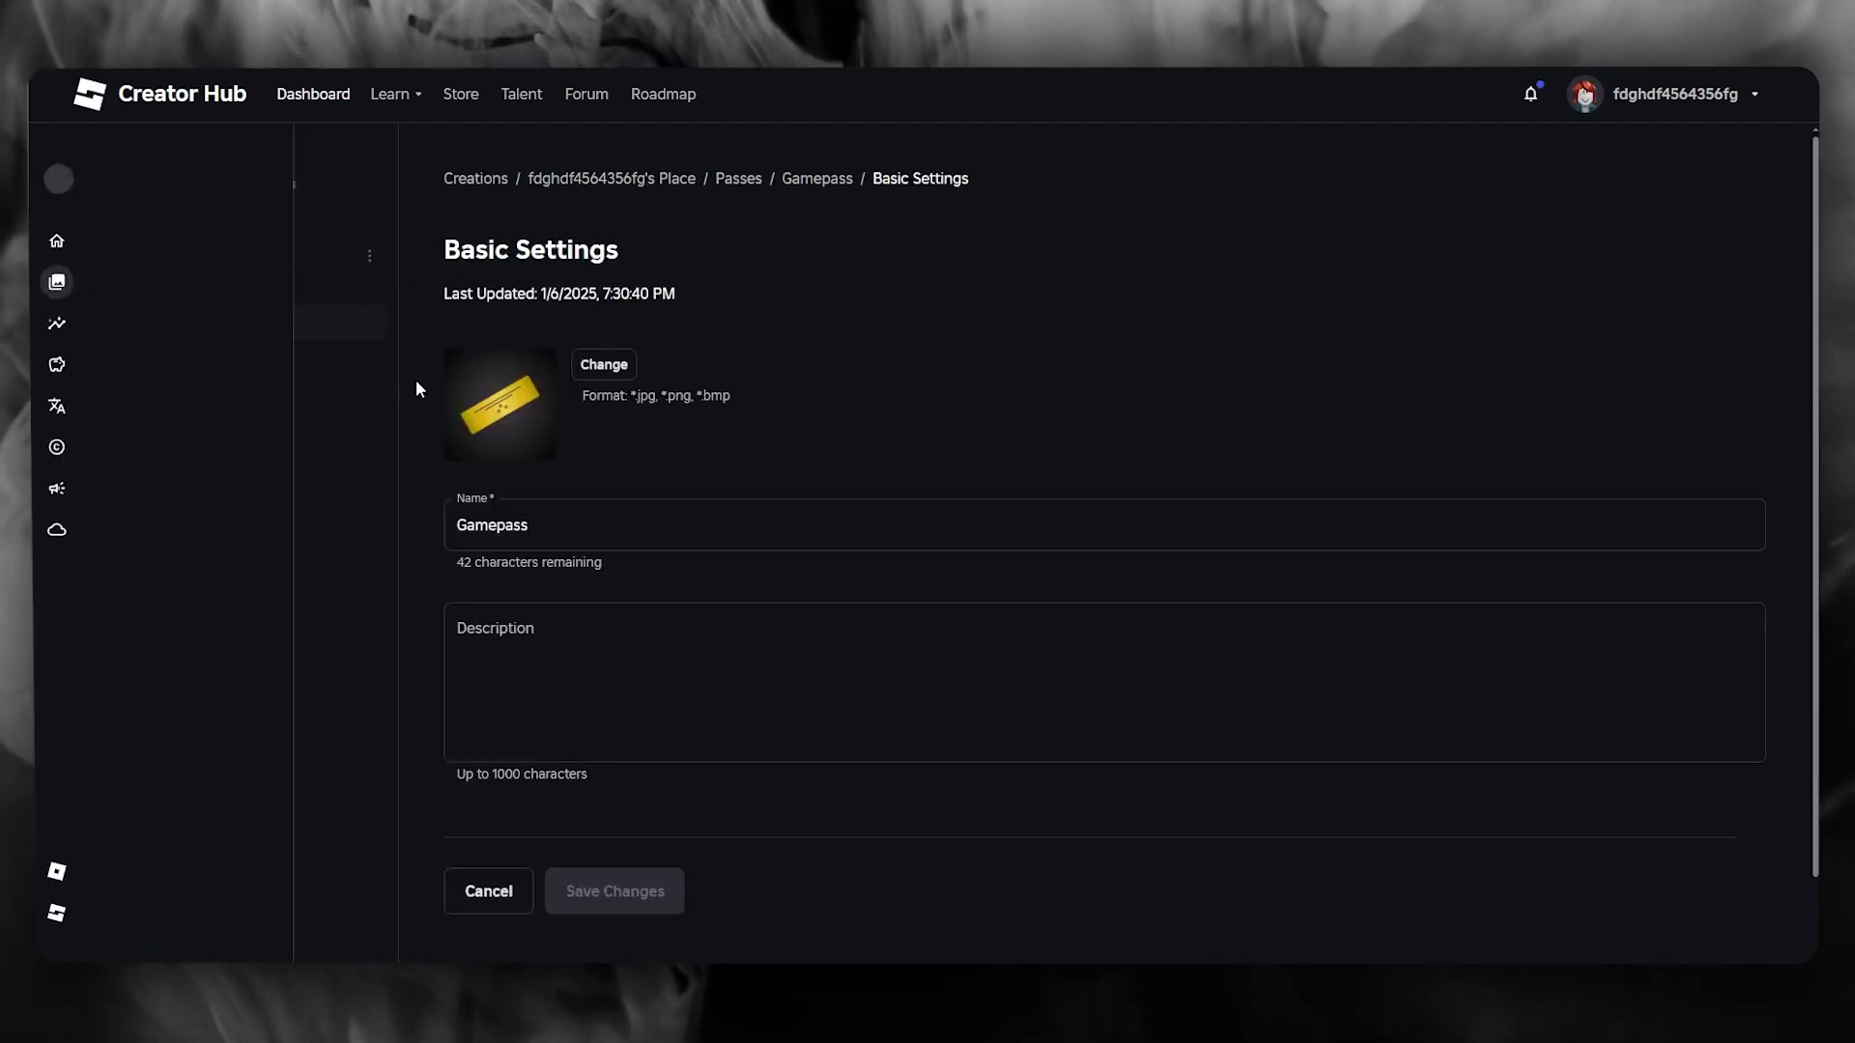
{"action": "left_click", "coordinate": [203, 358]}
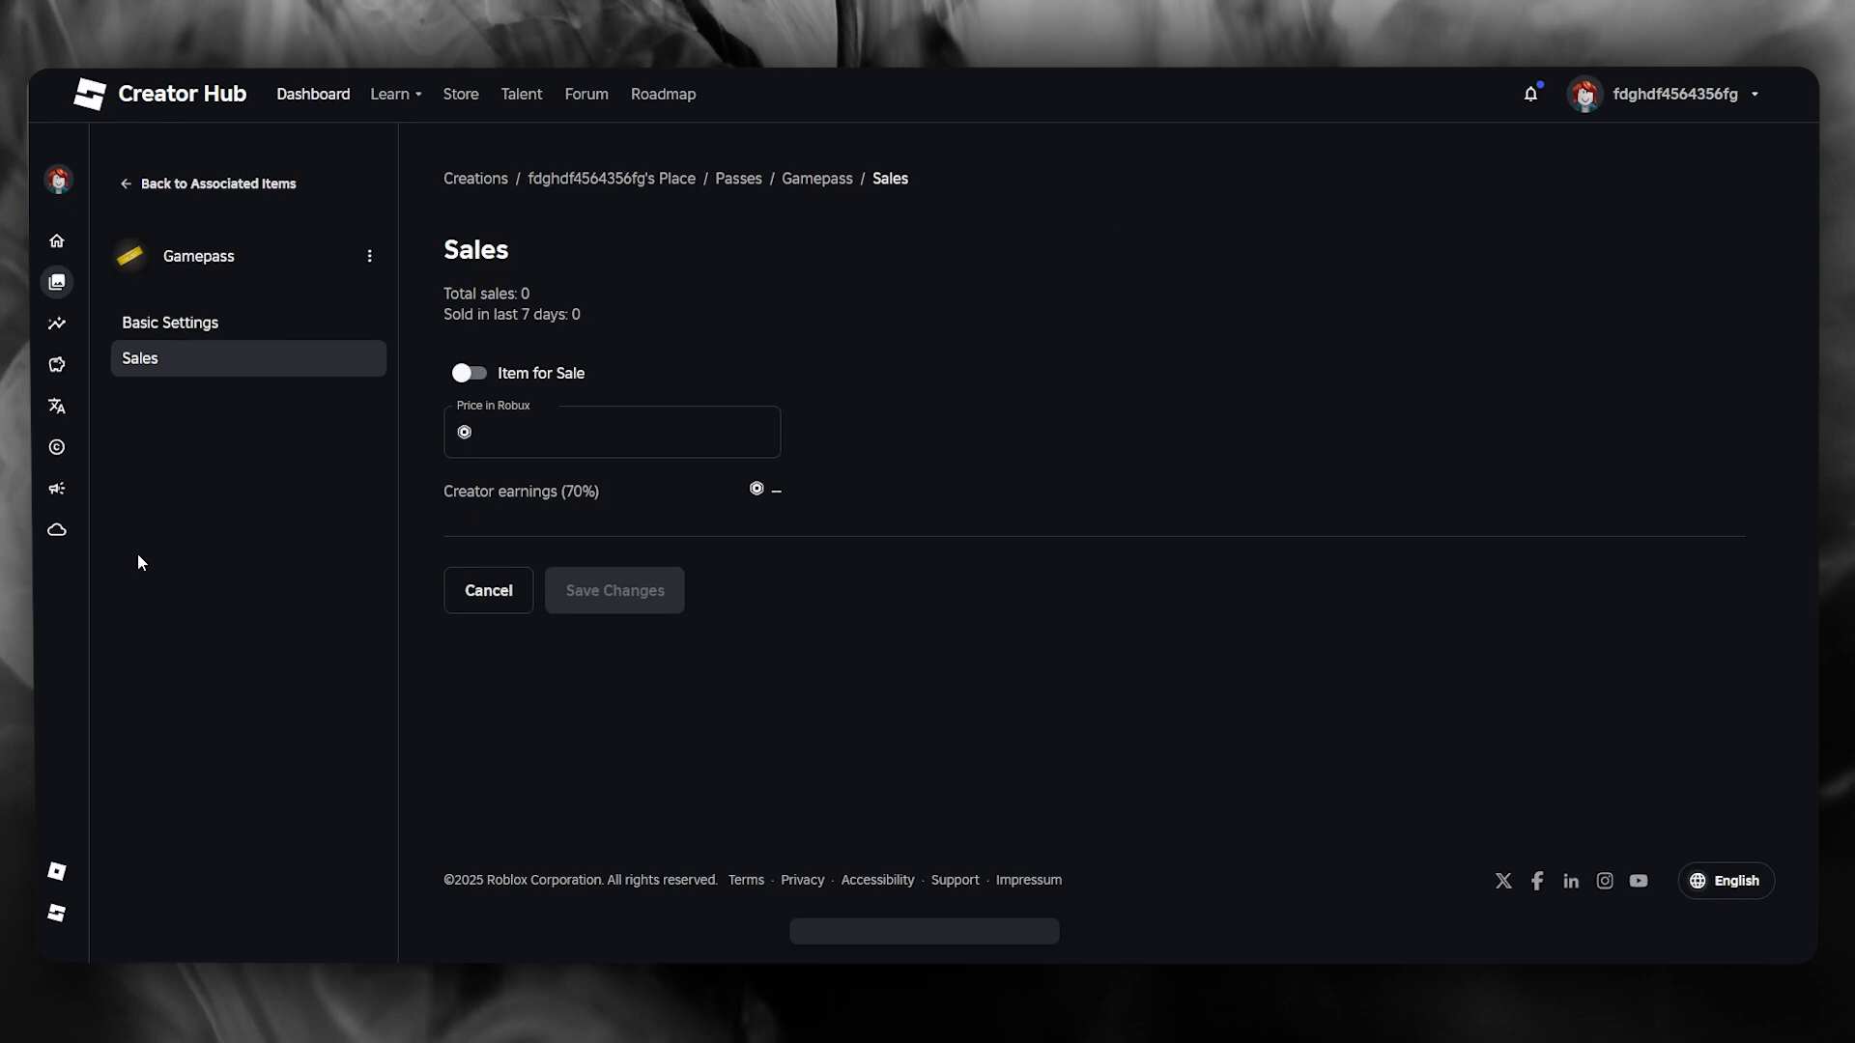
{"action": "left_click", "coordinate": [468, 372]}
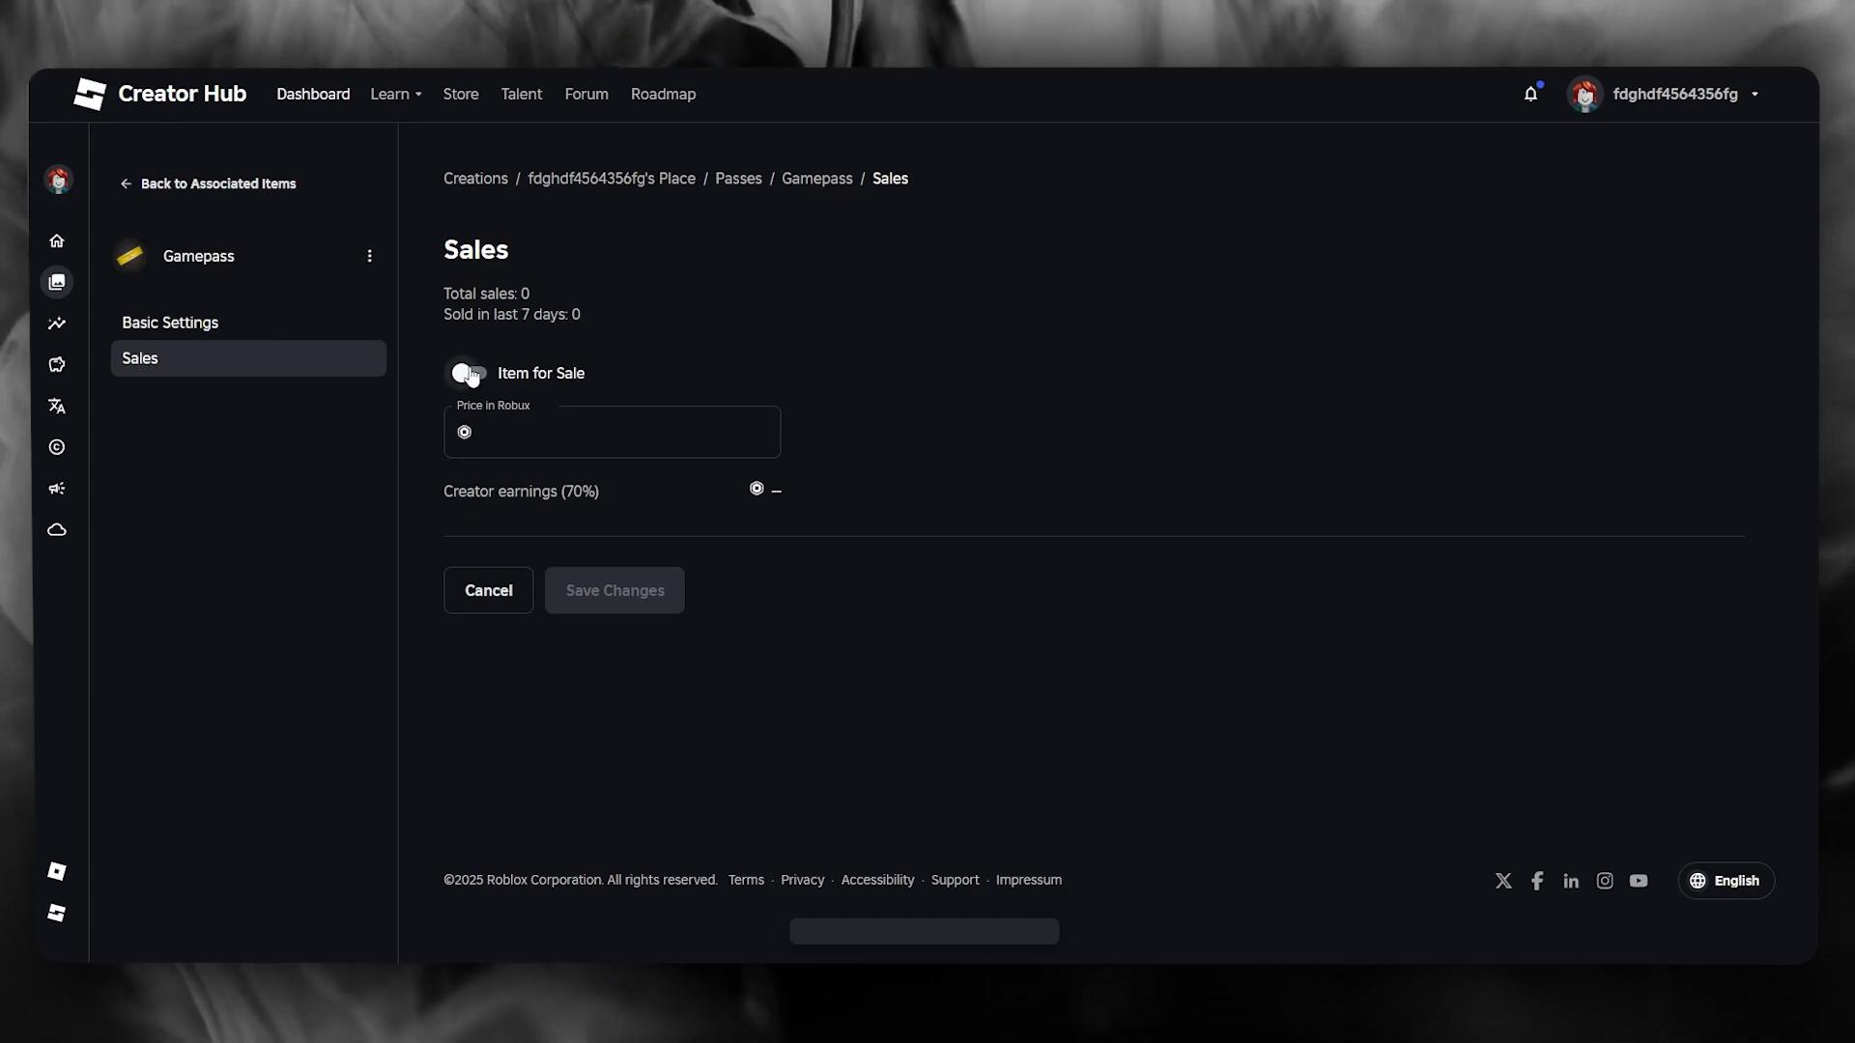
{"action": "left_click", "coordinate": [526, 431]}
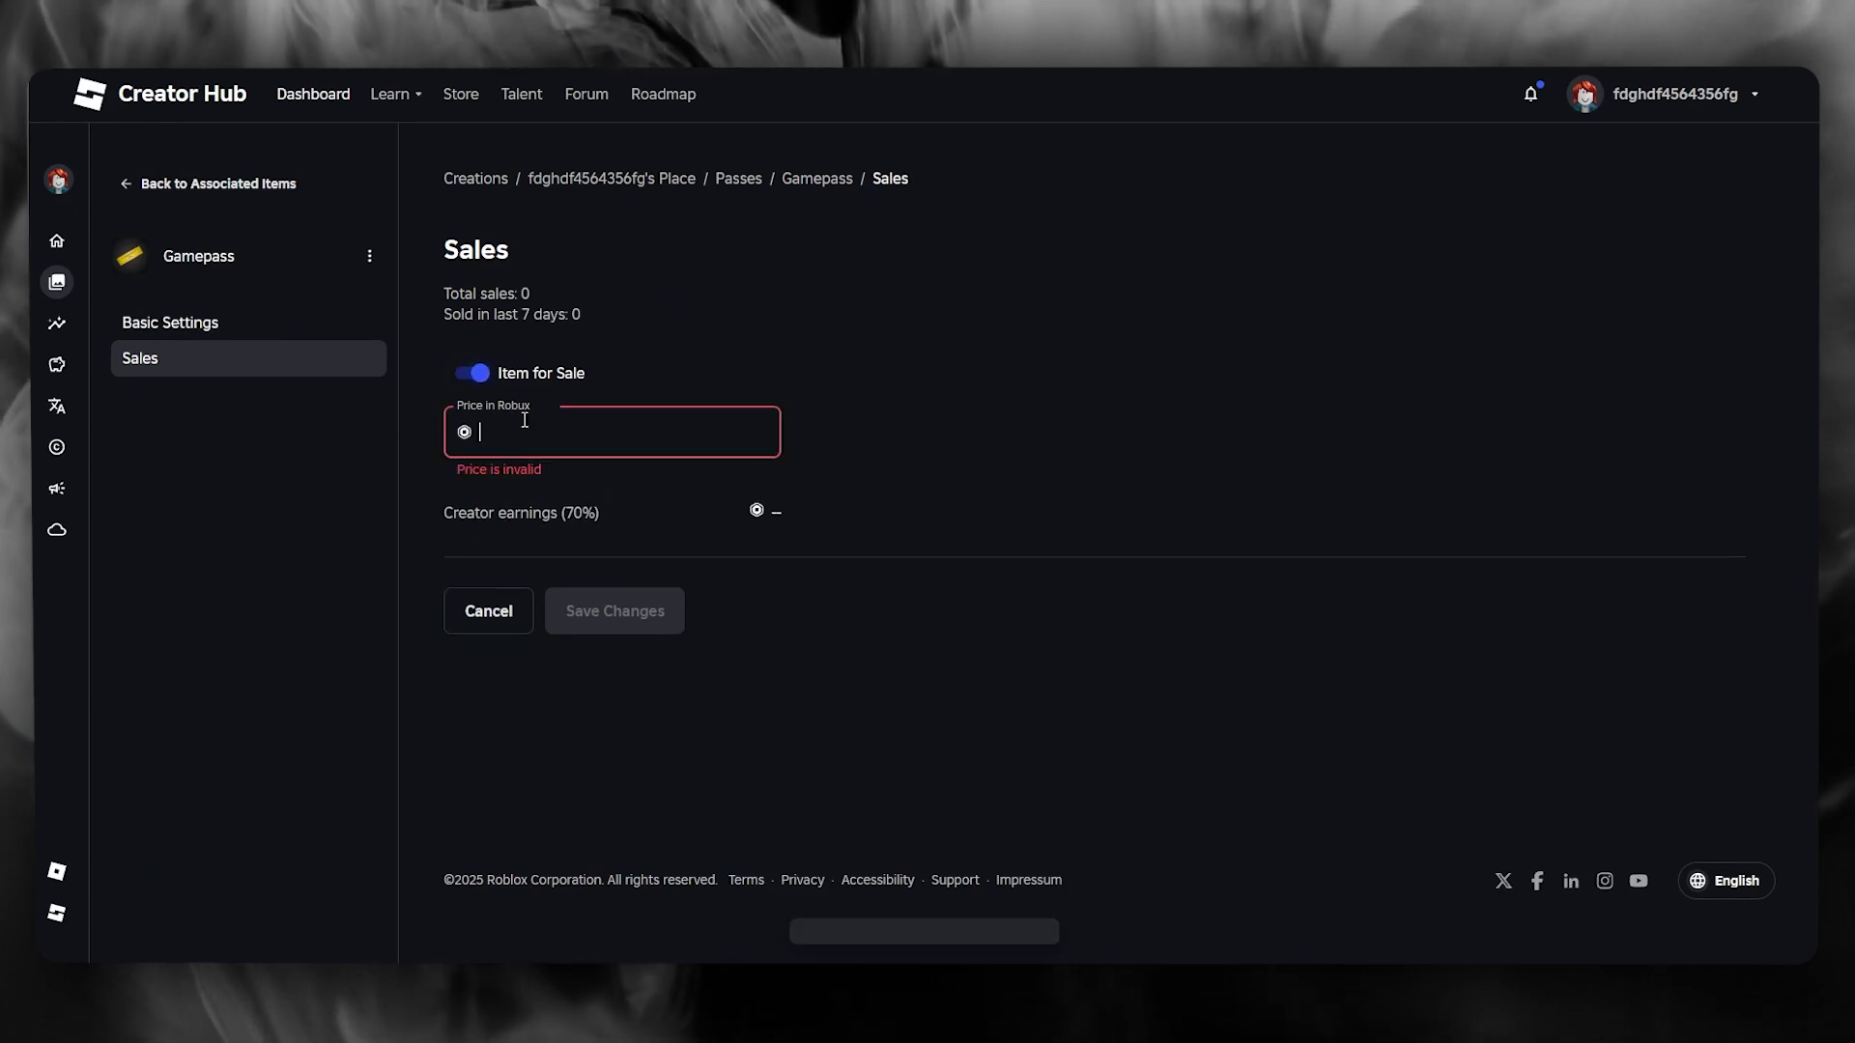
{"action": "type", "text": "100"}
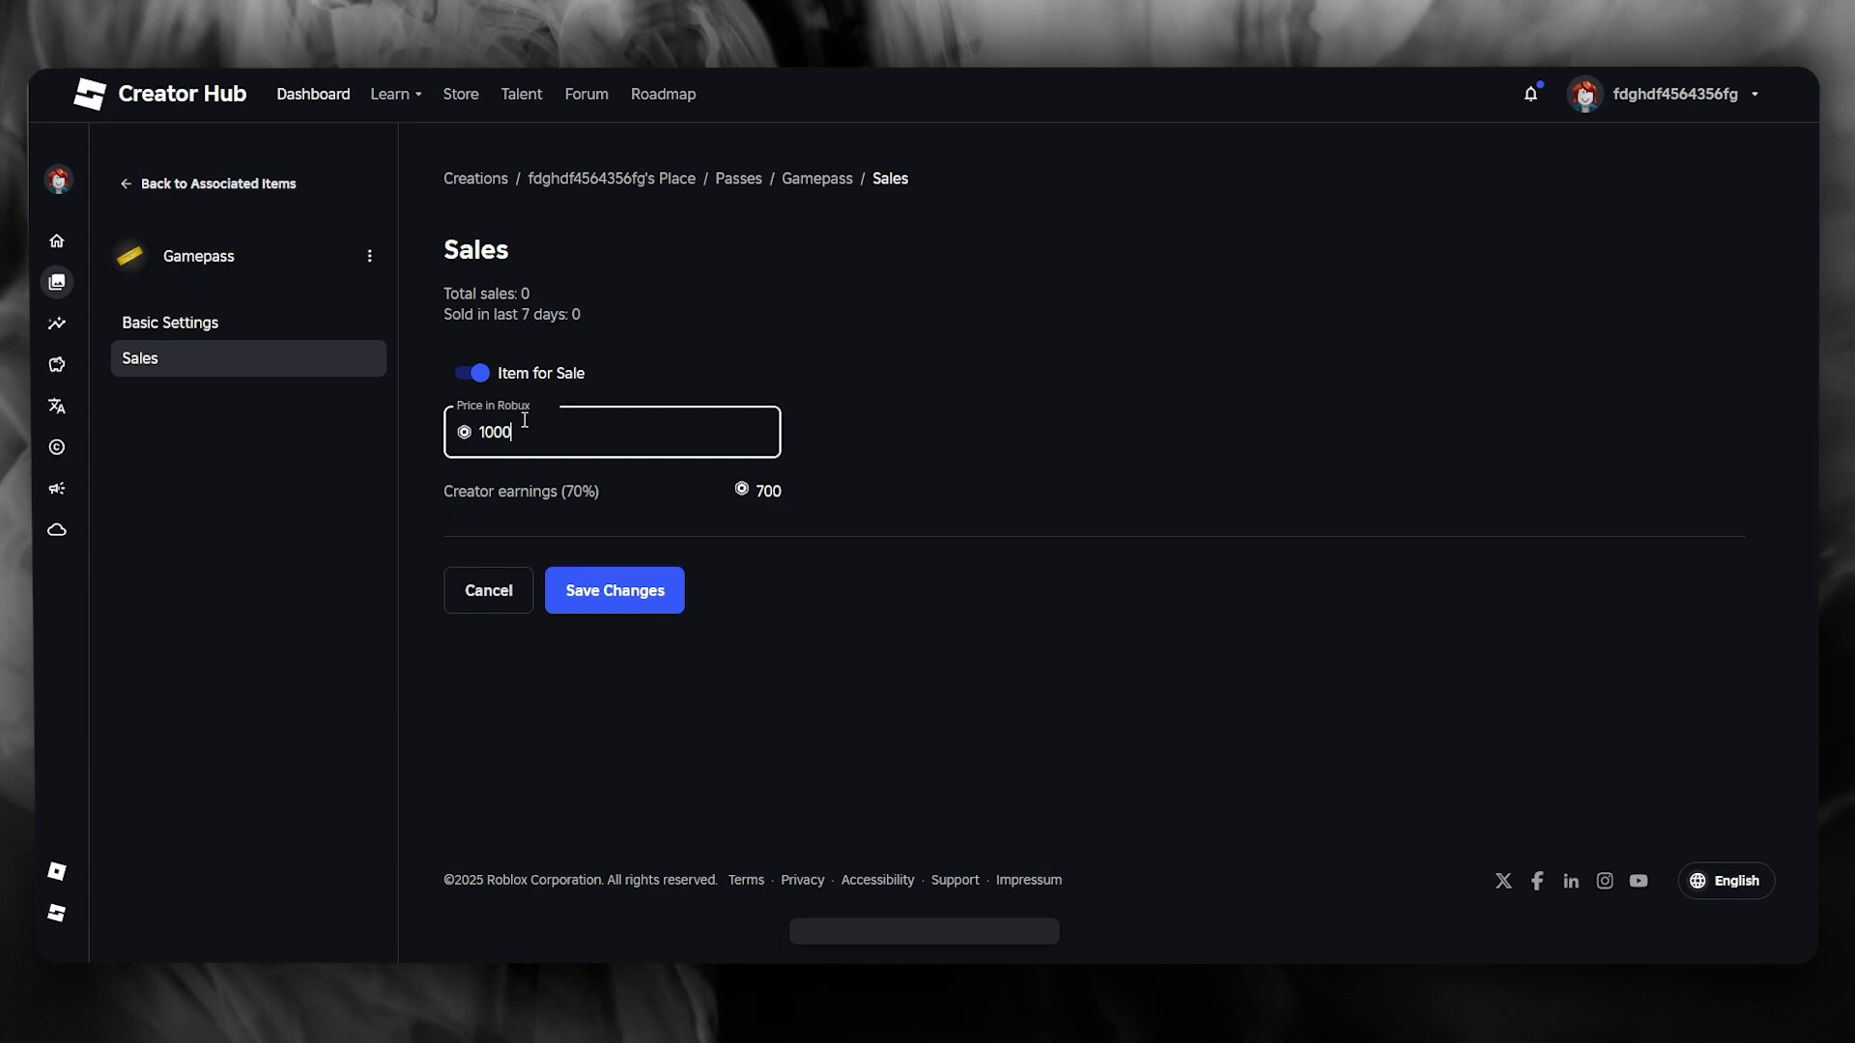
{"action": "type", "text": "100"}
{"action": "left_click", "coordinate": [874, 374]}
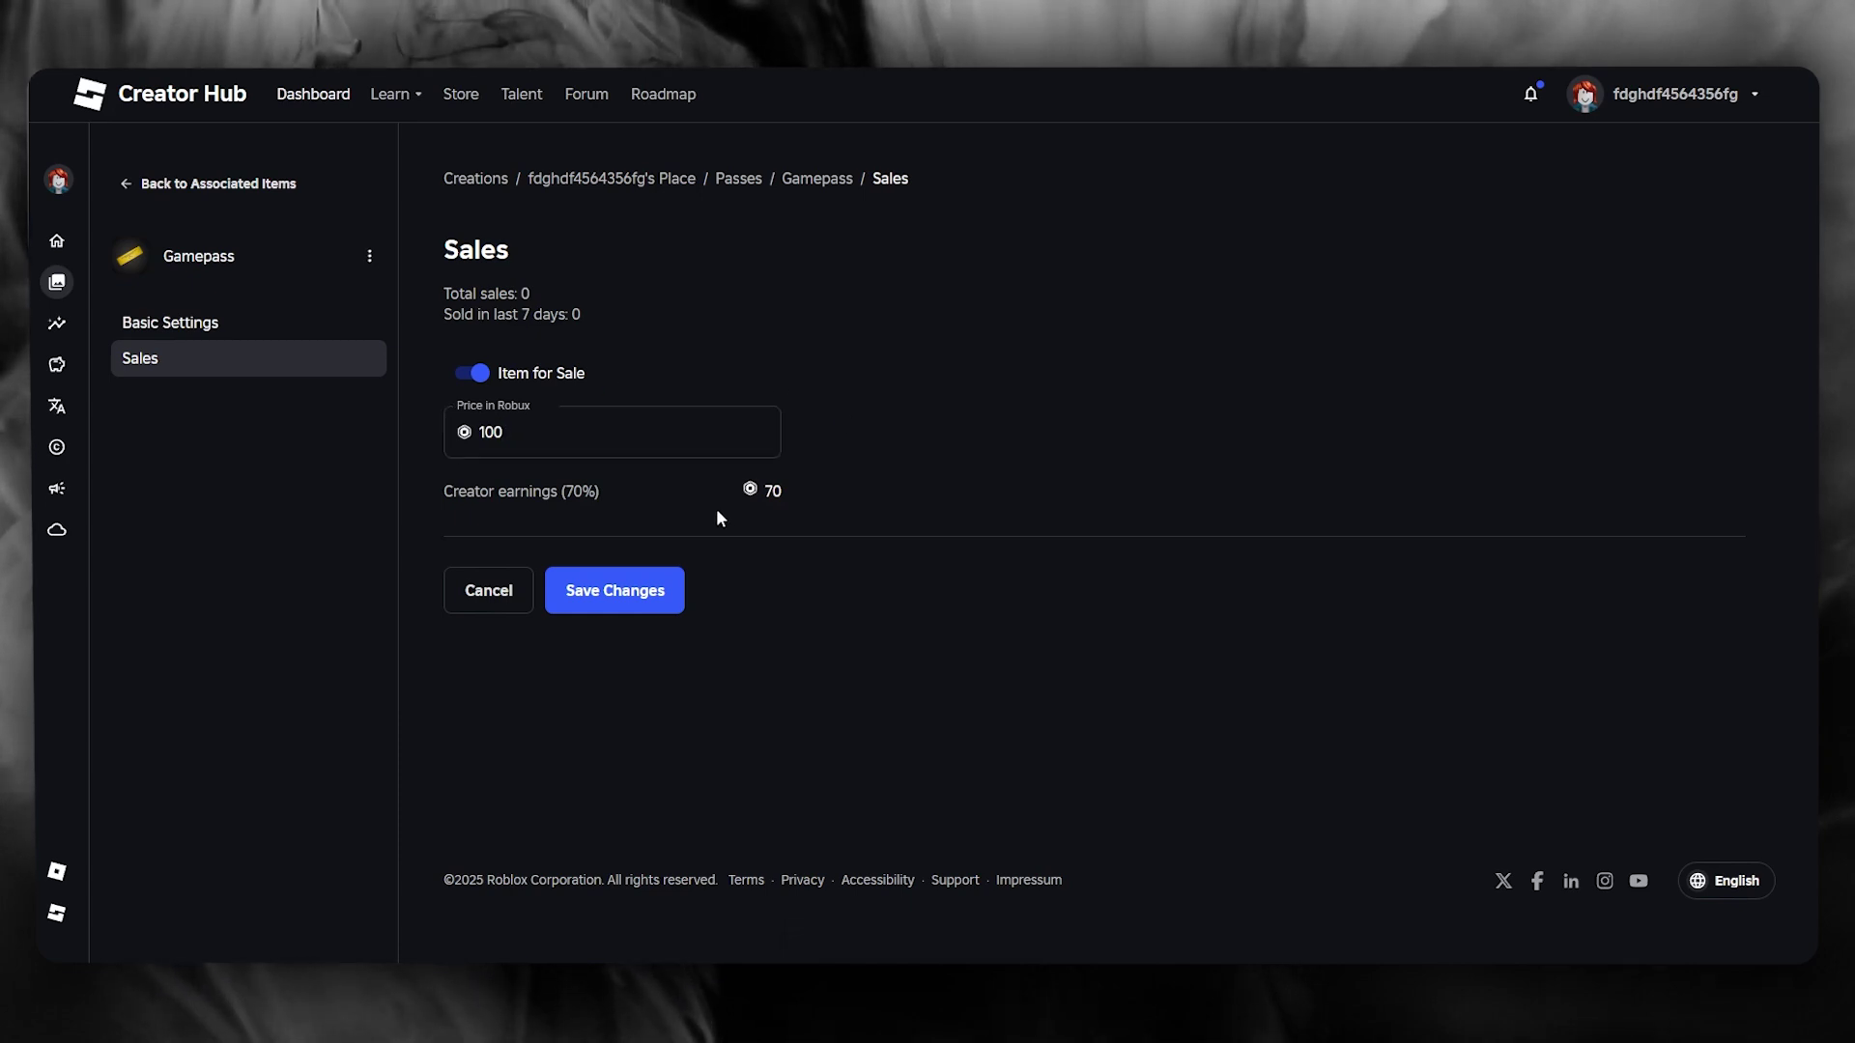
{"action": "left_click", "coordinate": [620, 590]}
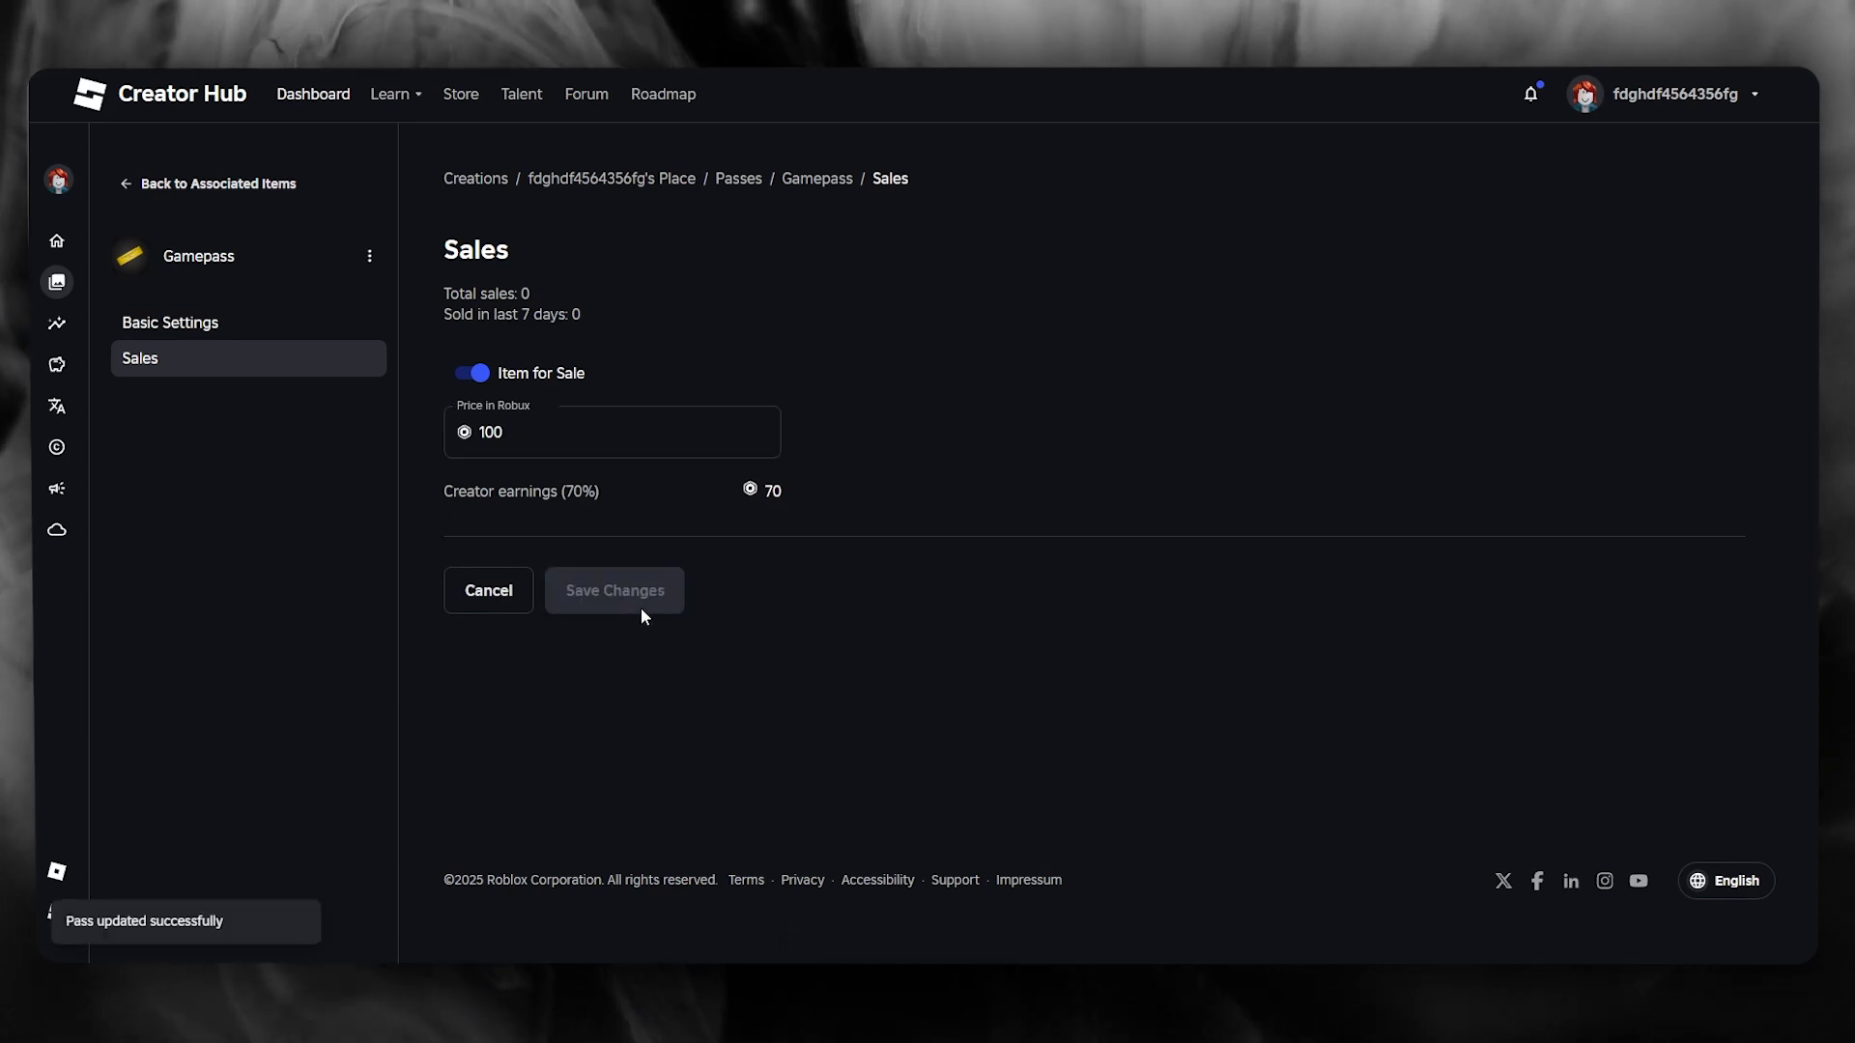